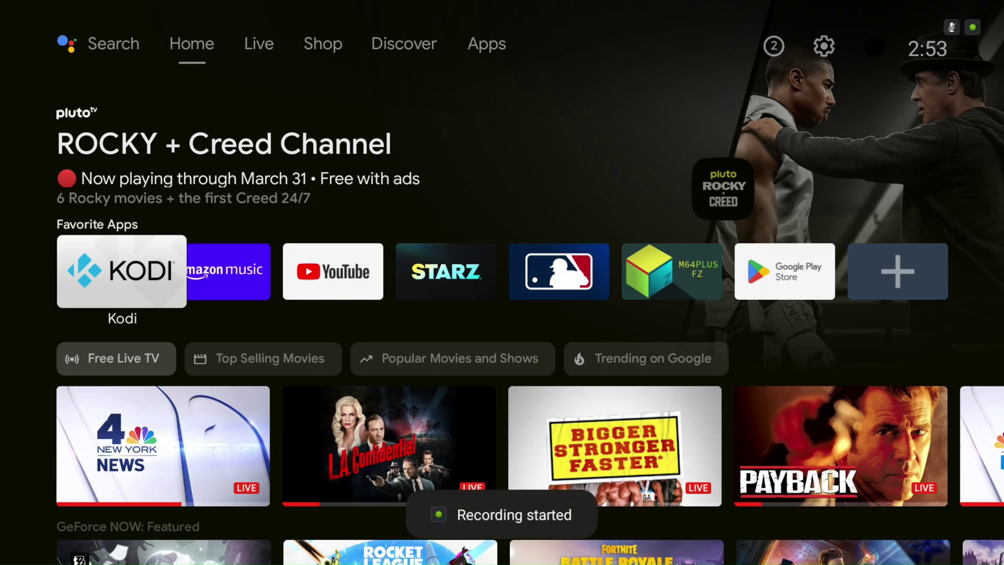
- Launch the Google Play Store from the Favorite Apps row
{"action": "key", "text": "Right"}
{"action": "key", "text": "Right"}
{"action": "key", "text": "Right"}
{"action": "key", "text": "Right"}
{"action": "key", "text": "Right"}
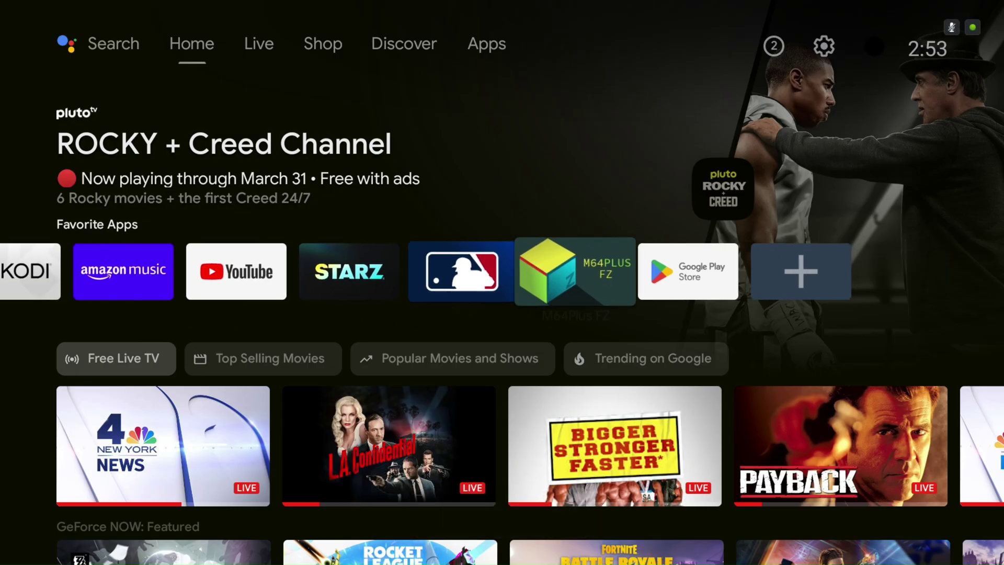
{"action": "key", "text": "Right"}
{"action": "key", "text": "Return"}
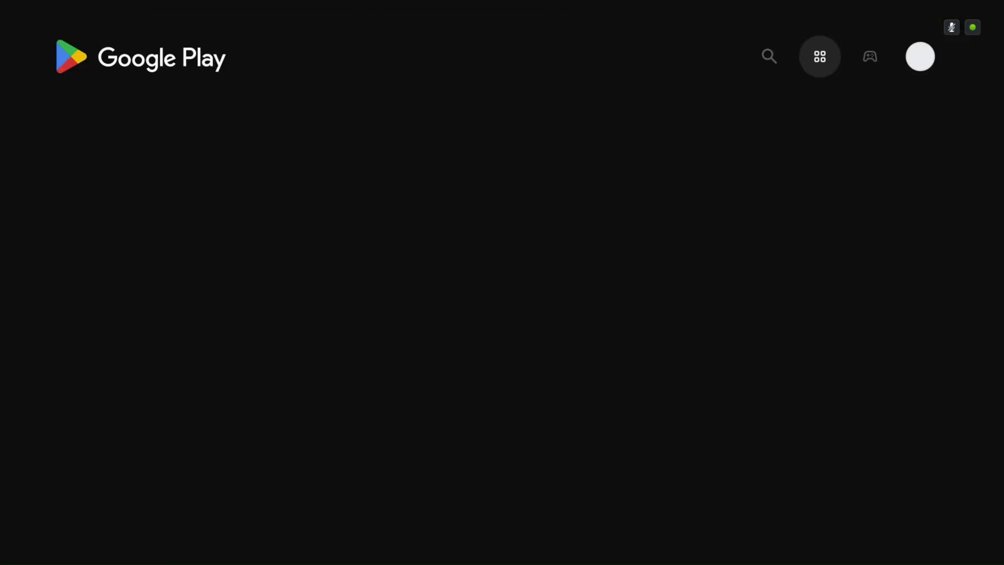
- Search the Play Store for 'd' to find the Downloader app
{"action": "key", "text": "Up"}
{"action": "key", "text": "Left"}
{"action": "key", "text": "Down"}
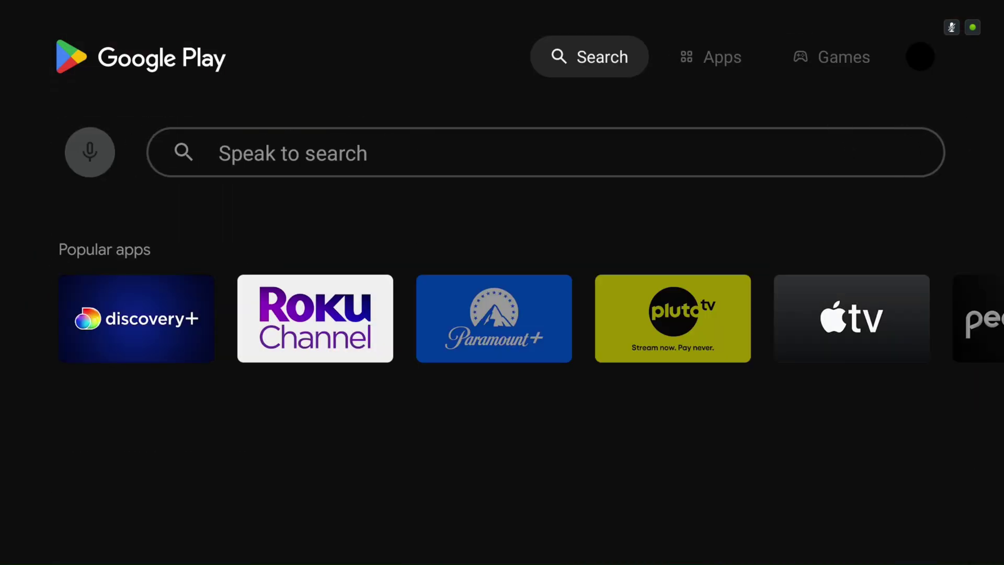
{"action": "key", "text": "Right"}
{"action": "key", "text": "Return"}
{"action": "key", "text": "Down"}
{"action": "key", "text": "Left"}
{"action": "key", "text": "Left"}
{"action": "key", "text": "Return"}
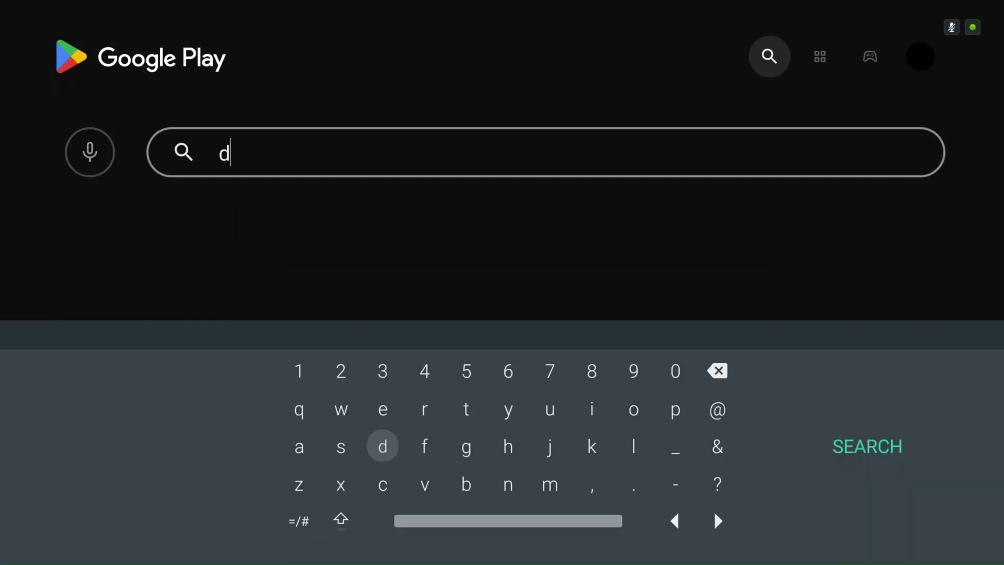
{"action": "key", "text": "Right"}
{"action": "key", "text": "Right"}
{"action": "key", "text": "Right"}
{"action": "key", "text": "Escape"}
- Install Downloader by AFTVnews from its store page
{"action": "key", "text": "Return"}
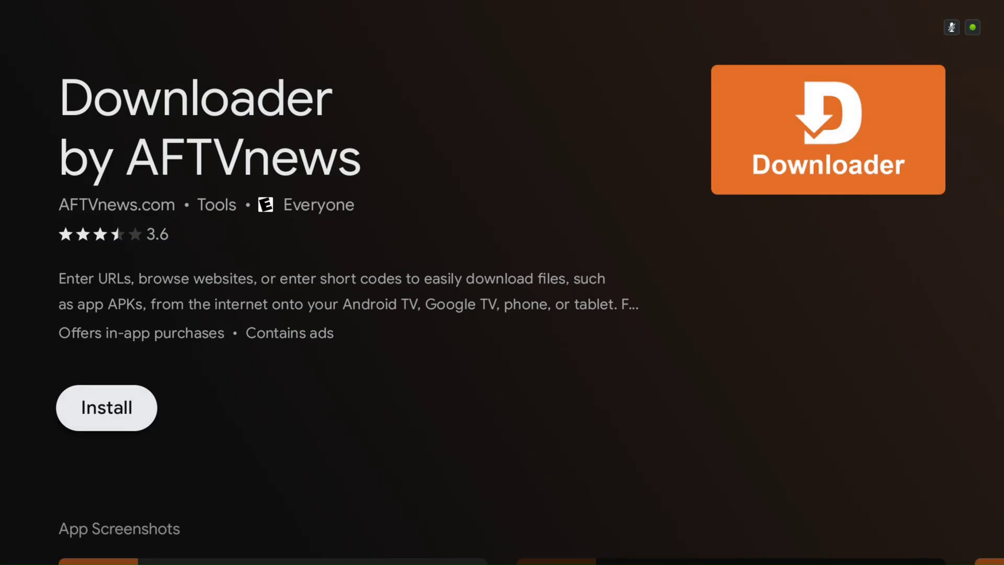
{"action": "key", "text": "Return"}
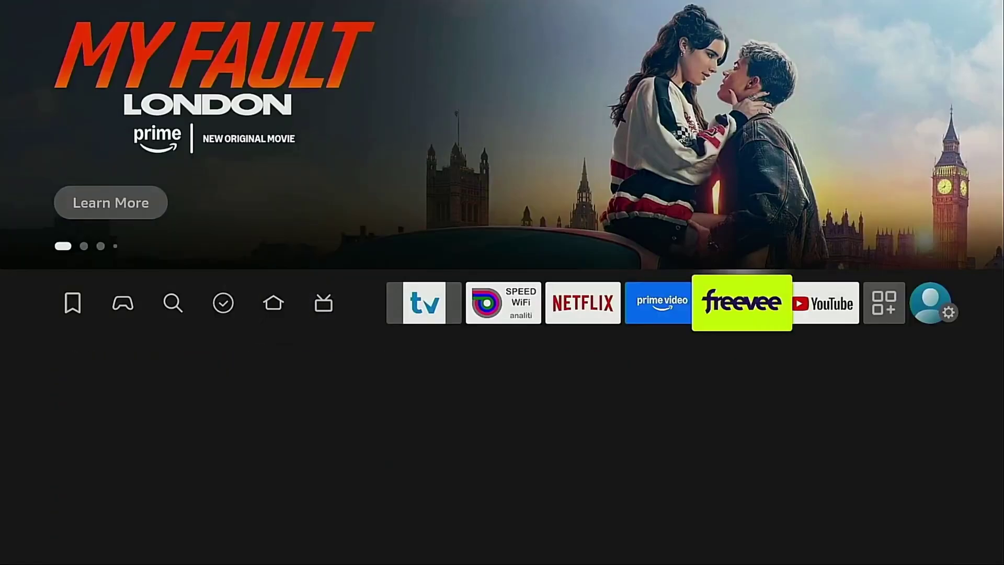
{"action": "key", "text": "Right"}
{"action": "key", "text": "Right"}
{"action": "key", "text": "Right"}
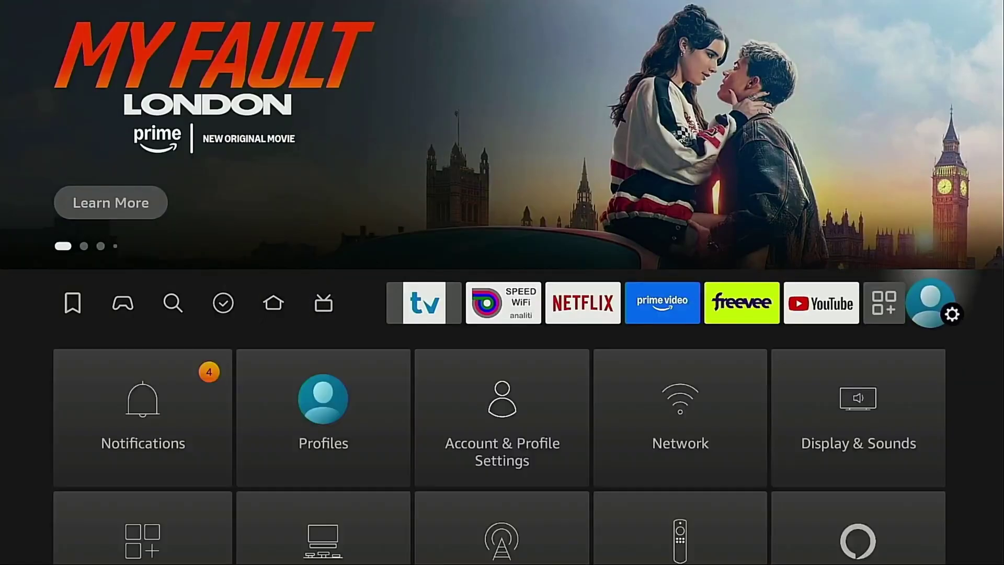
- Unlock developer options in the My Fire TV settings
{"action": "key", "text": "Down"}
{"action": "key", "text": "Down"}
{"action": "key", "text": "Down"}
{"action": "key", "text": "Right"}
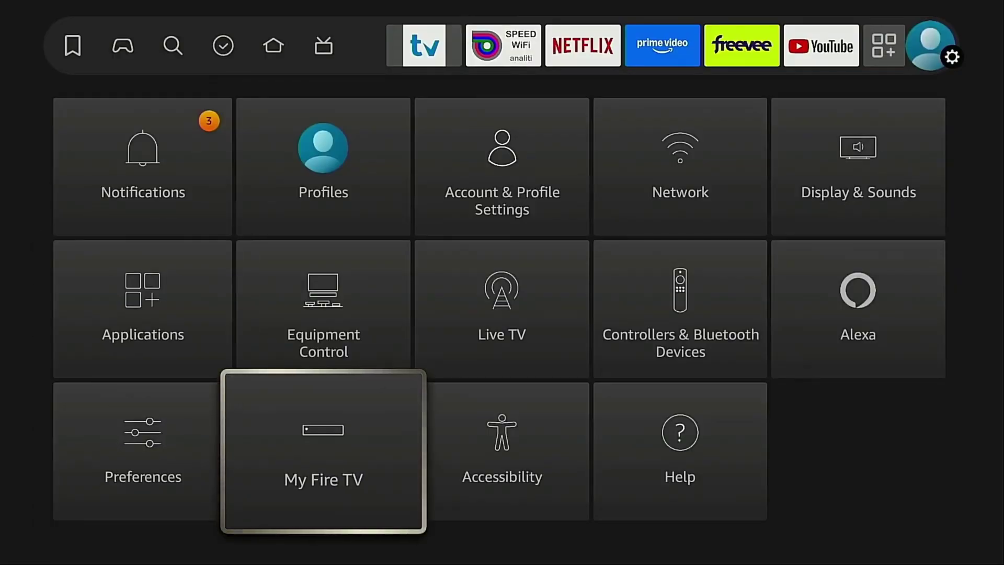
{"action": "key", "text": "Return"}
{"action": "key", "text": "Return"}
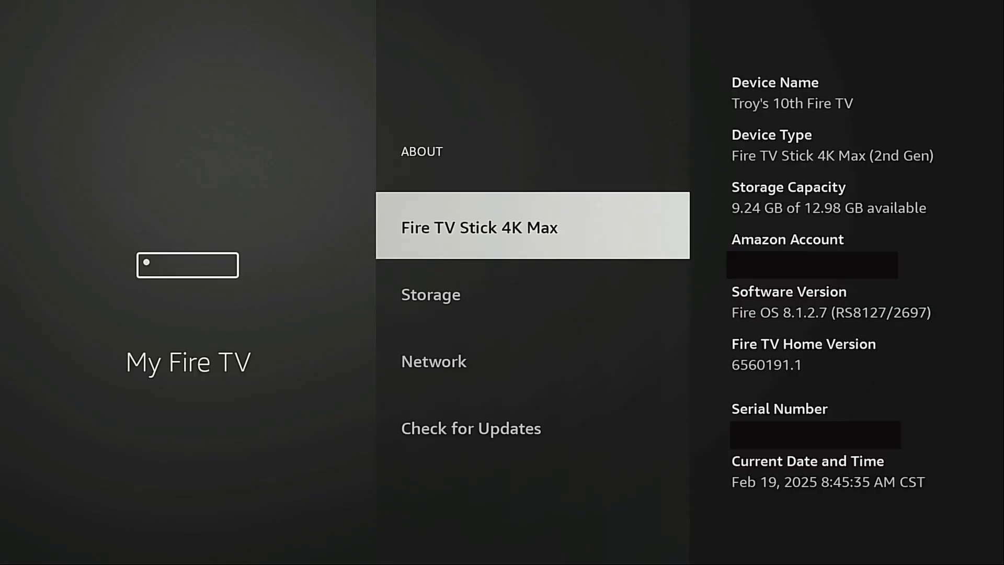
{"action": "key", "text": "Return"}
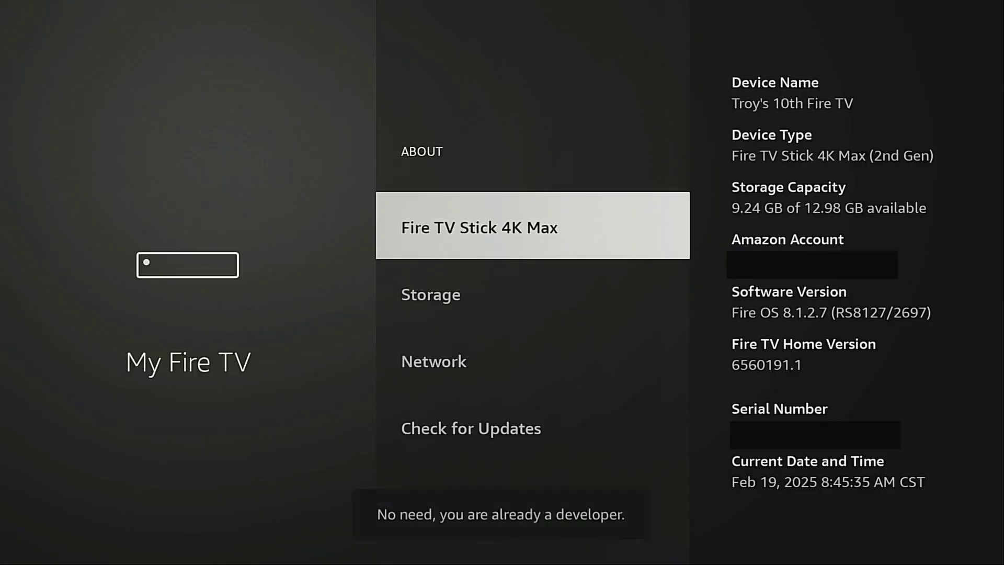
{"action": "key", "text": "Escape"}
- Turn on Install unknown apps for Downloader under Developer options
{"action": "key", "text": "Down"}
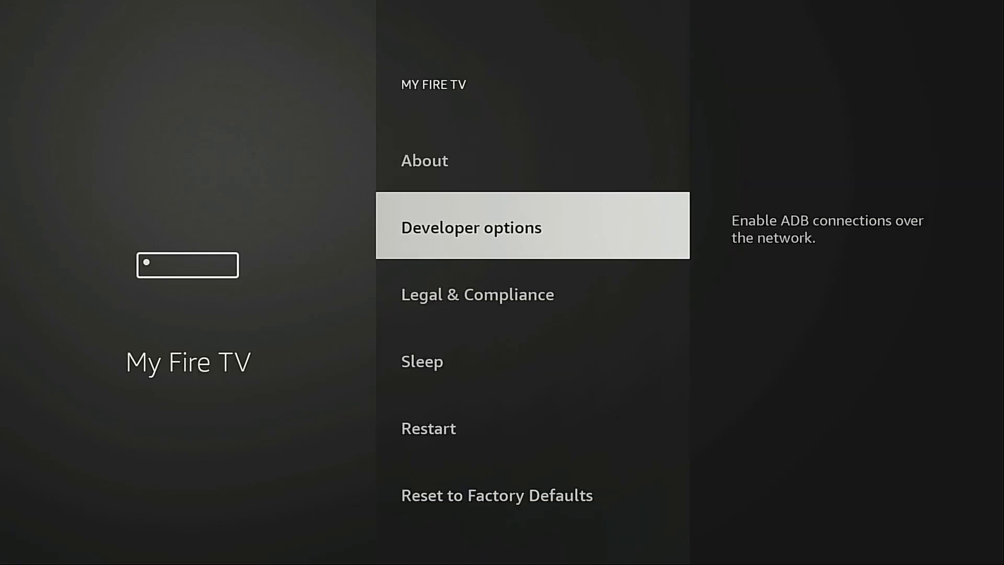
{"action": "key", "text": "Return"}
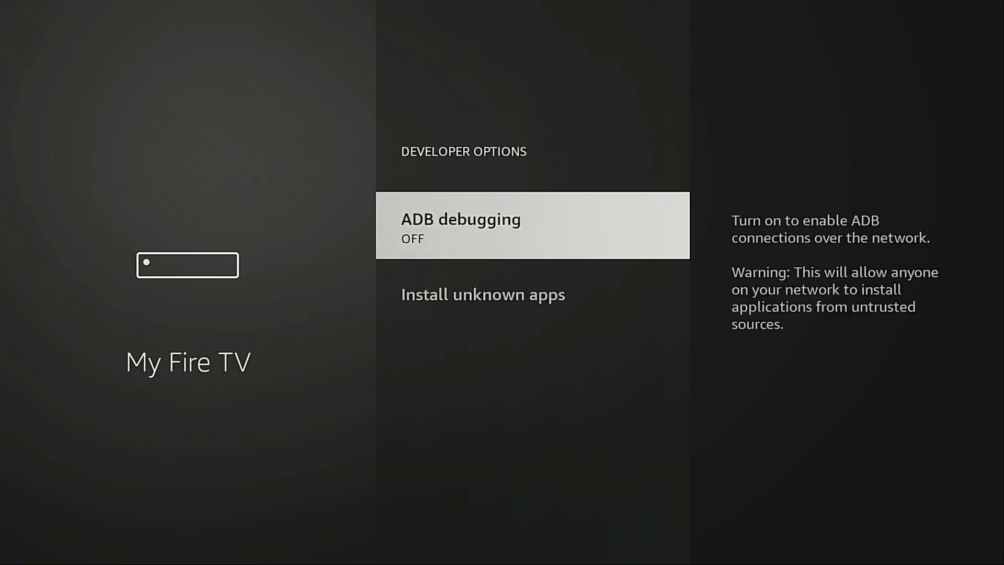
{"action": "key", "text": "Down"}
{"action": "key", "text": "Return"}
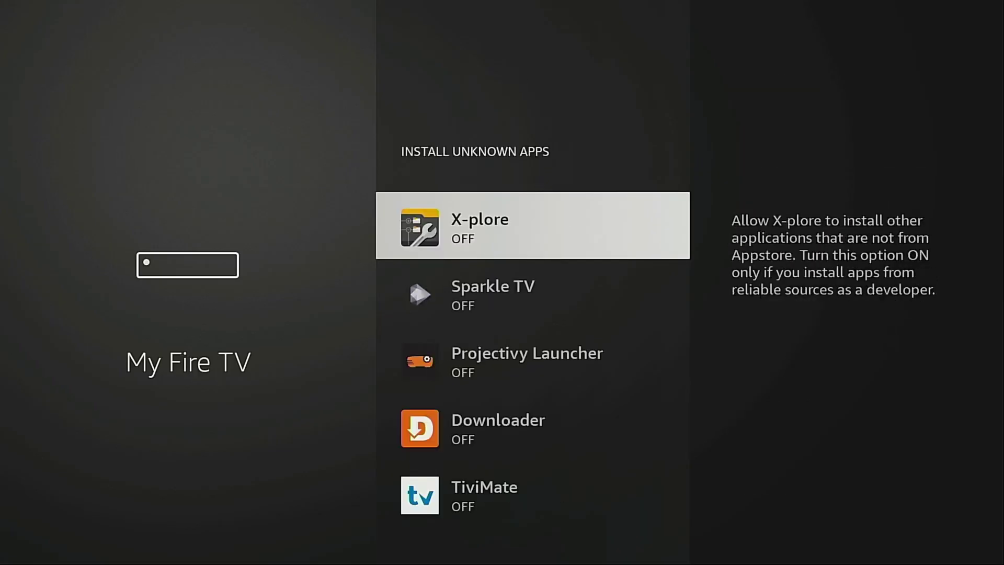
{"action": "key", "text": "Down"}
{"action": "key", "text": "Down"}
{"action": "key", "text": "Down"}
{"action": "key", "text": "Return"}
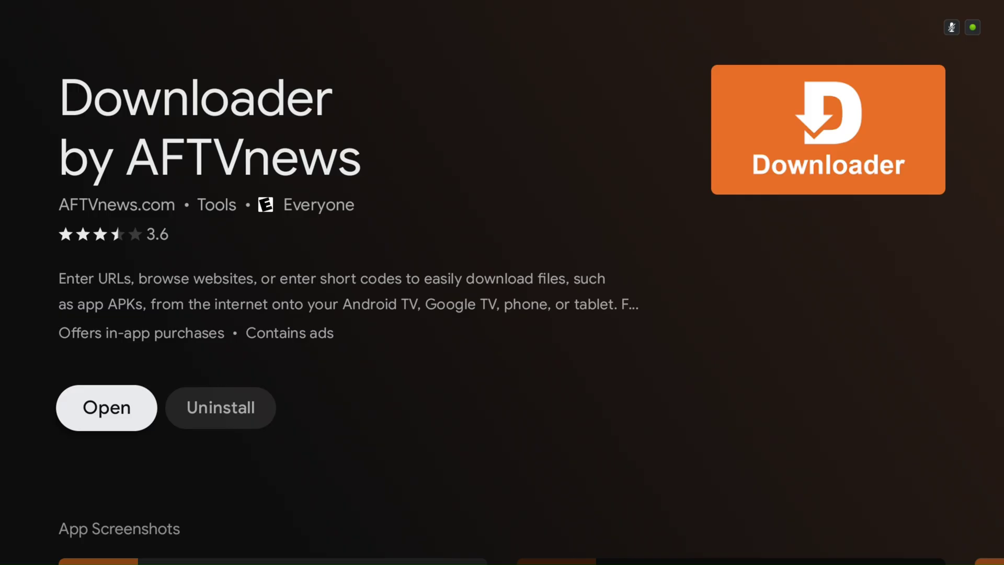
- In Downloader, enter short code 3730736 and go to the Xtreme Toolbox page
{"action": "key", "text": "Return"}
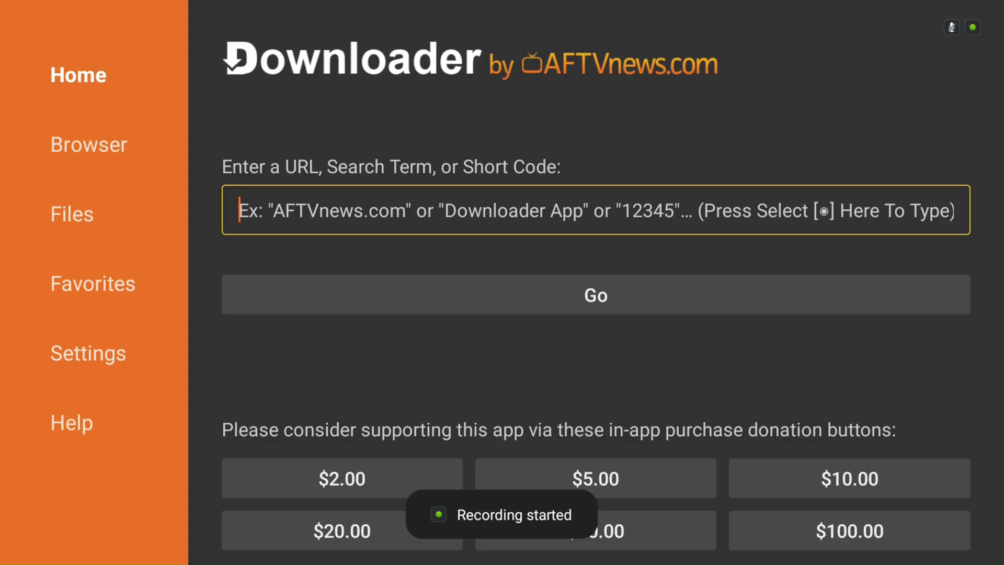
{"action": "key", "text": "Return"}
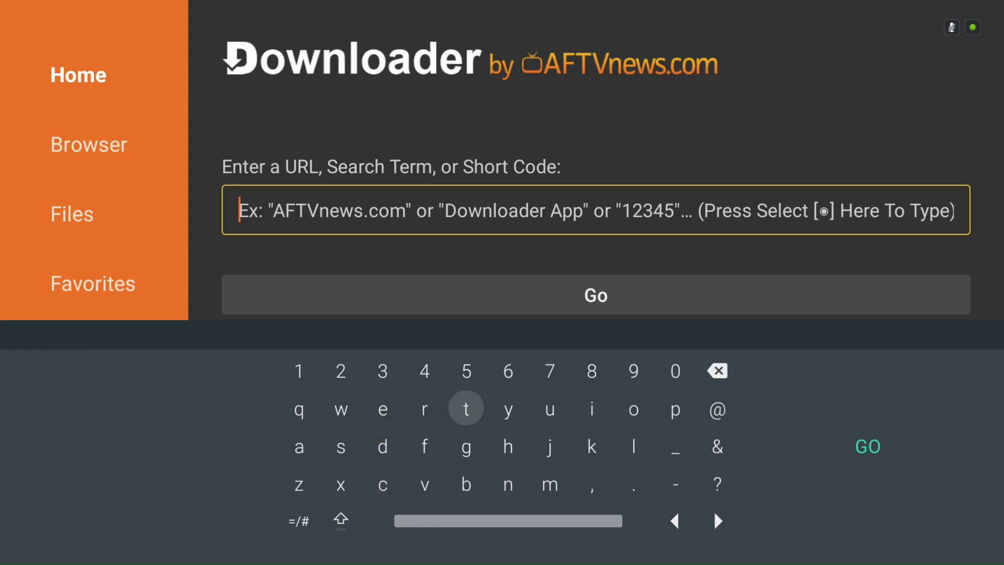
{"action": "key", "text": "Left"}
{"action": "key", "text": "Left"}
{"action": "key", "text": "Up"}
{"action": "key", "text": "Return"}
{"action": "key", "text": "Right"}
{"action": "key", "text": "Right"}
{"action": "key", "text": "Right"}
{"action": "key", "text": "Right"}
{"action": "key", "text": "Return"}
{"action": "key", "text": "Left"}
{"action": "key", "text": "Left"}
{"action": "key", "text": "Left"}
{"action": "key", "text": "Left"}
{"action": "key", "text": "Return"}
{"action": "key", "text": "Right"}
{"action": "key", "text": "Right"}
{"action": "key", "text": "Right"}
{"action": "key", "text": "Right"}
{"action": "key", "text": "Right"}
{"action": "key", "text": "Right"}
{"action": "key", "text": "Return"}
{"action": "key", "text": "Left"}
{"action": "key", "text": "Left"}
{"action": "key", "text": "Left"}
{"action": "key", "text": "Return"}
{"action": "key", "text": "Left"}
{"action": "key", "text": "Left"}
{"action": "key", "text": "Left"}
{"action": "key", "text": "Left"}
{"action": "key", "text": "Return"}
{"action": "key", "text": "Right"}
{"action": "key", "text": "Right"}
{"action": "key", "text": "Right"}
{"action": "key", "text": "Return"}
{"action": "key", "text": "Escape"}
{"action": "key", "text": "Return"}
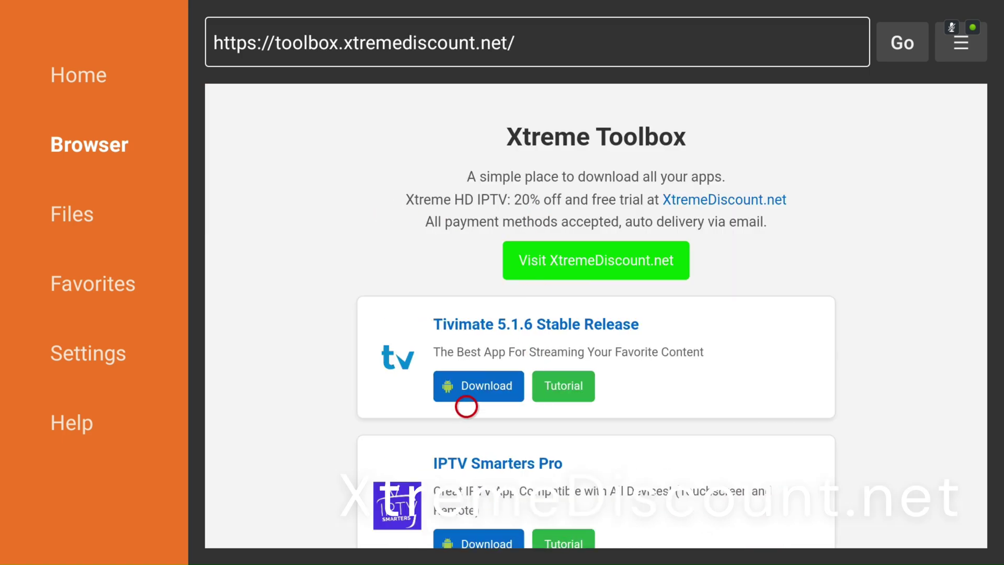
- Download the Tivimate 5.1.6 Stable Release APK, install it, and open TiviMate
{"action": "left_click", "coordinate": [466, 380]}
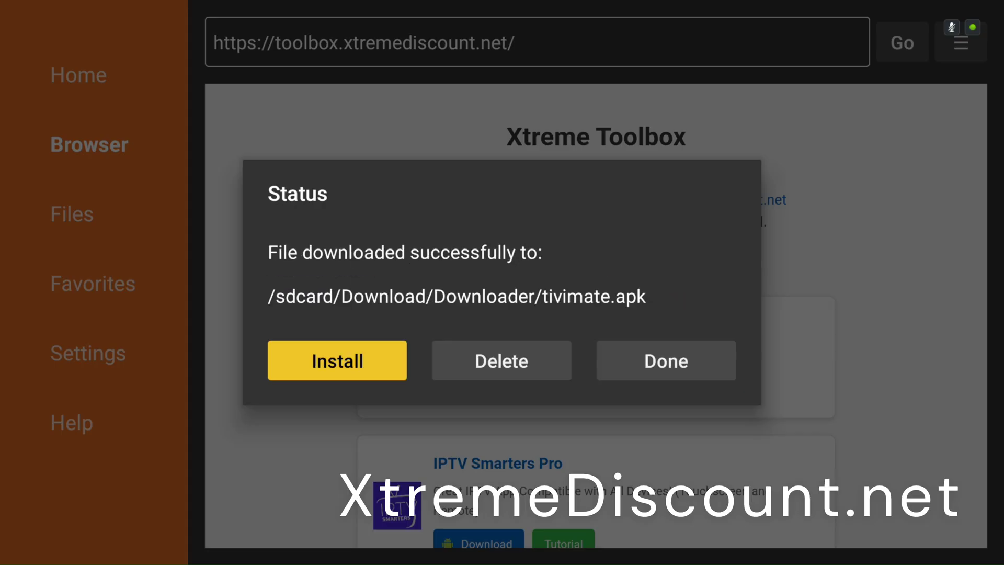
{"action": "key", "text": "Return"}
{"action": "key", "text": "Right"}
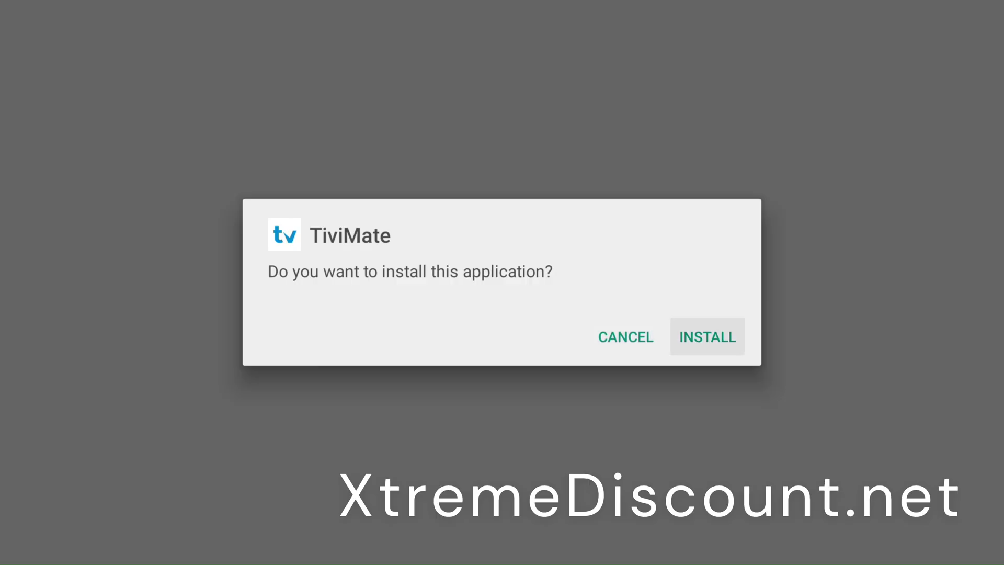
{"action": "key", "text": "Return"}
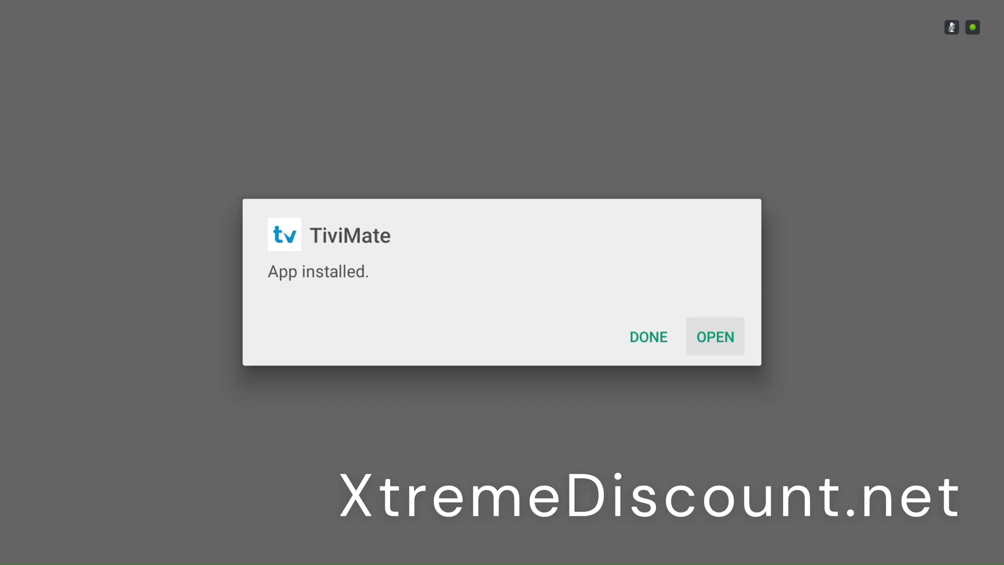
{"action": "key", "text": "Return"}
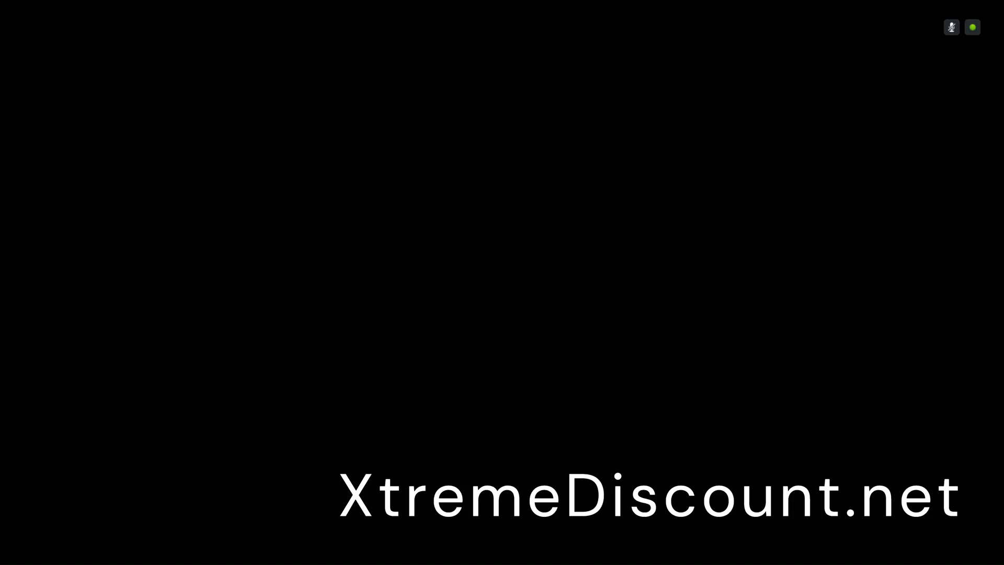
- Add a new playlist with Xtream Codes as the type
{"action": "key", "text": "Return"}
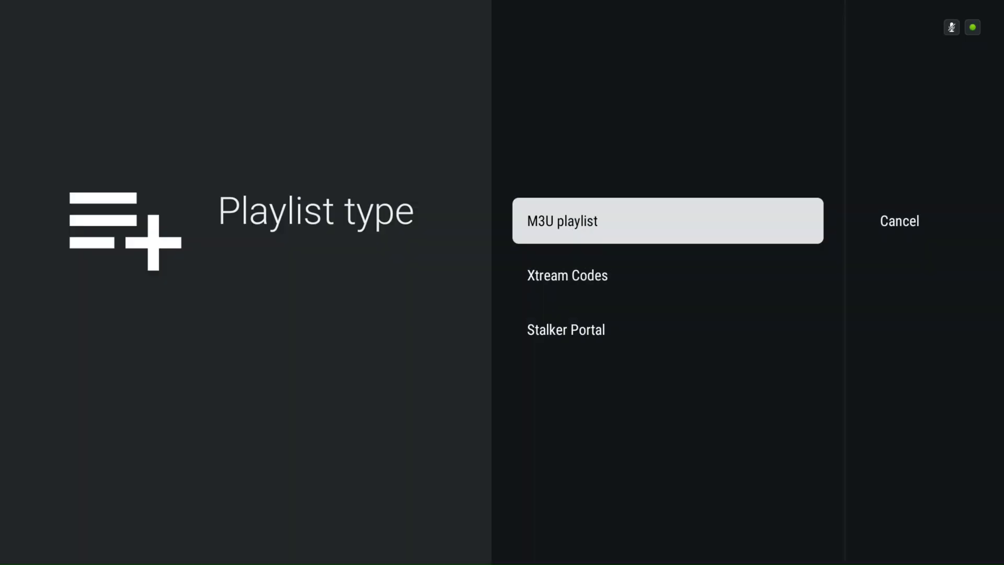
{"action": "key", "text": "Down"}
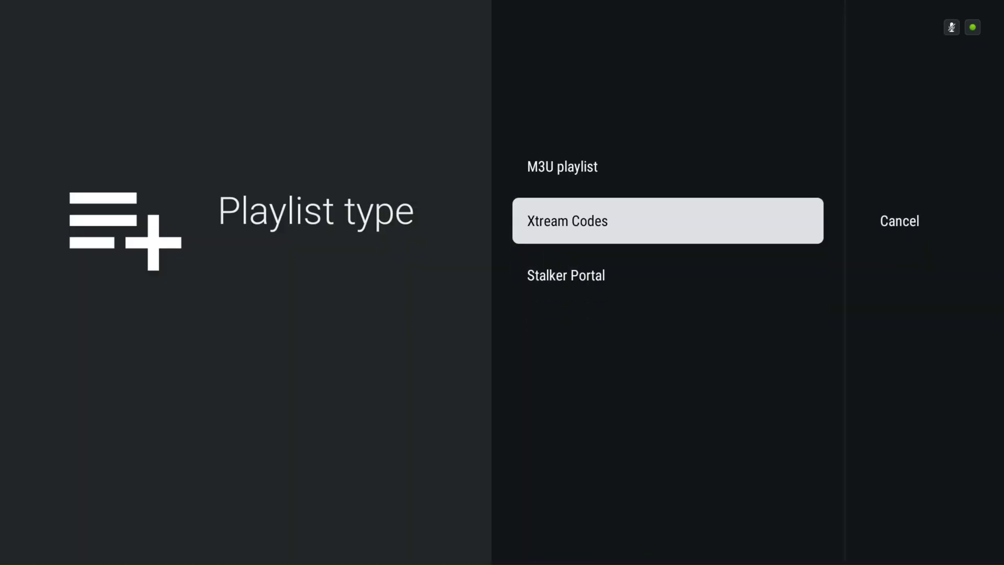
{"action": "key", "text": "Return"}
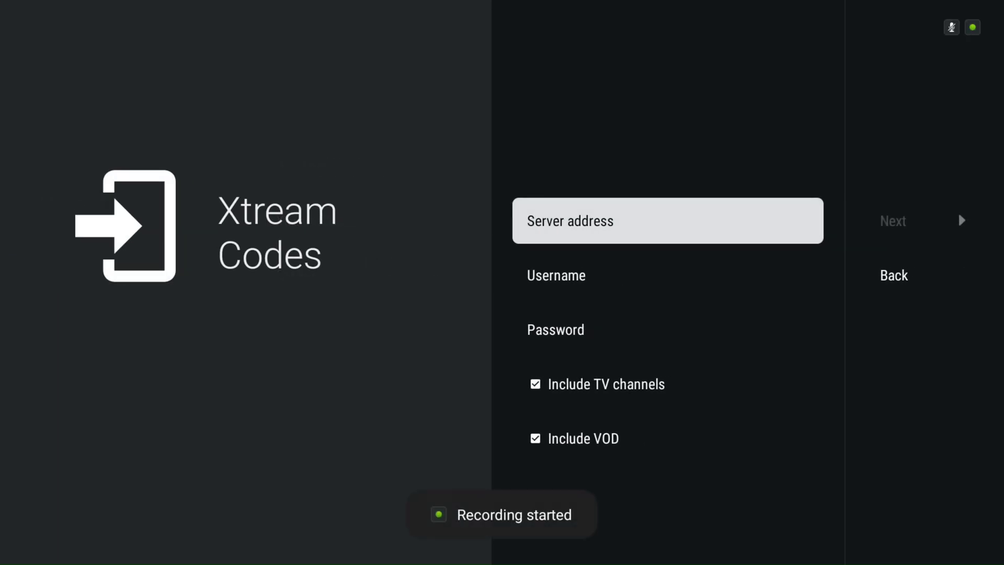
{"action": "key", "text": "Return"}
{"action": "type", "text": "htt"}
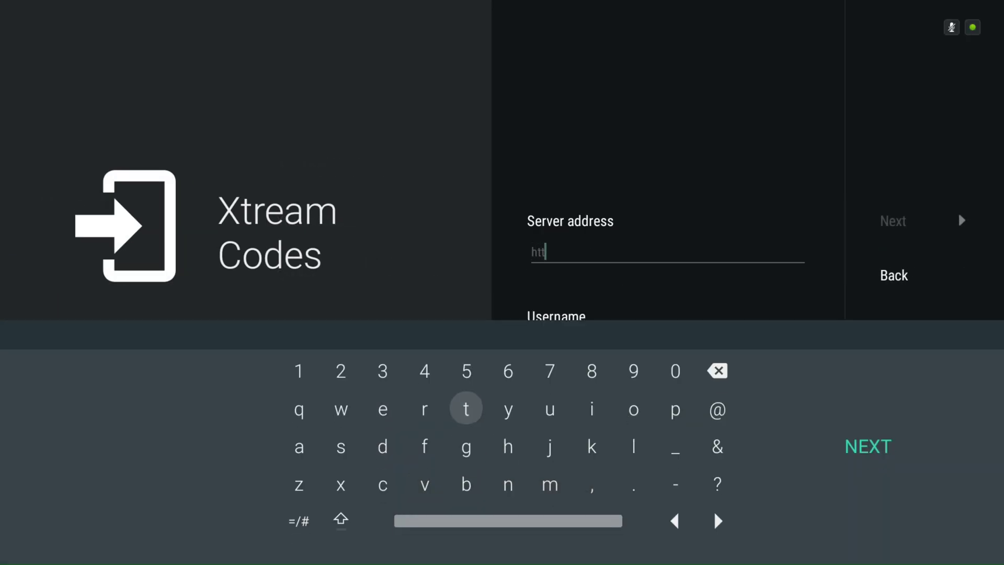
{"action": "type", "text": "p:"}
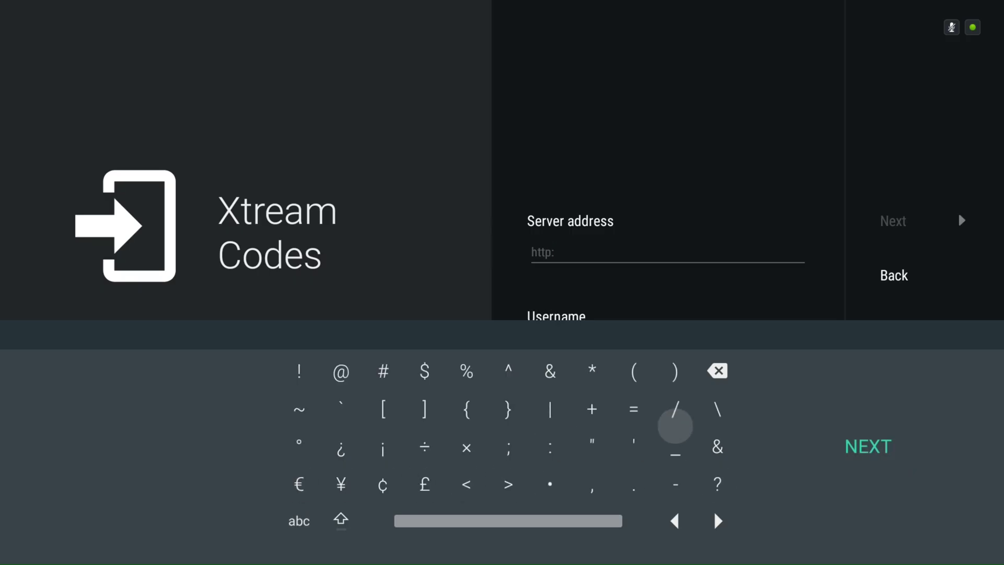
{"action": "type", "text": "//e"}
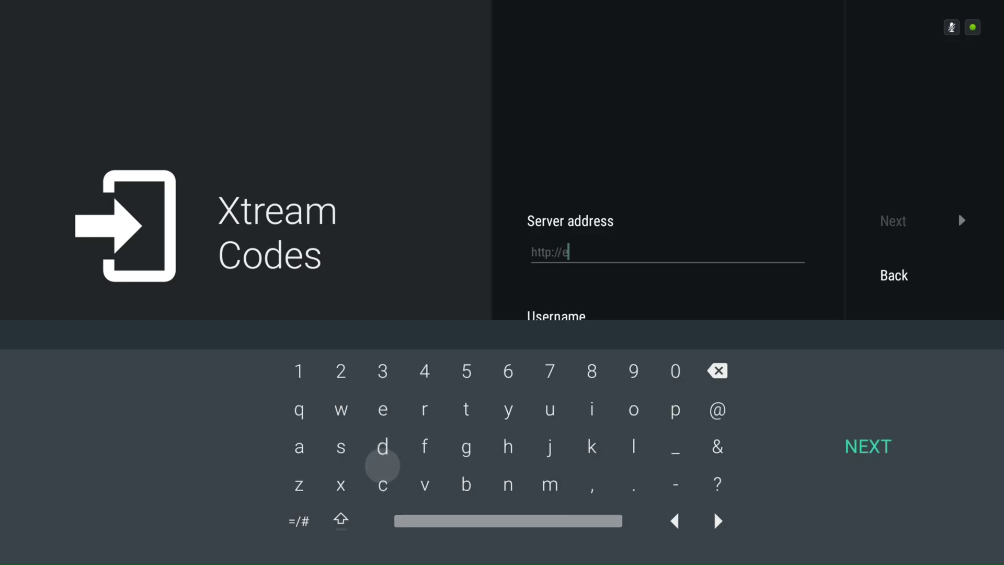
{"action": "type", "text": "xample"}
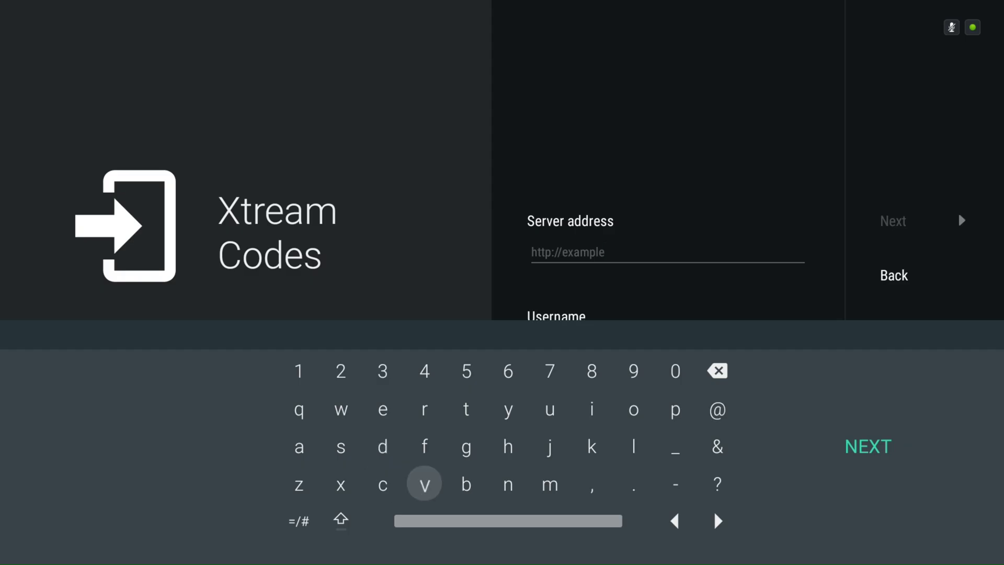
{"action": "type", "text": ".net"}
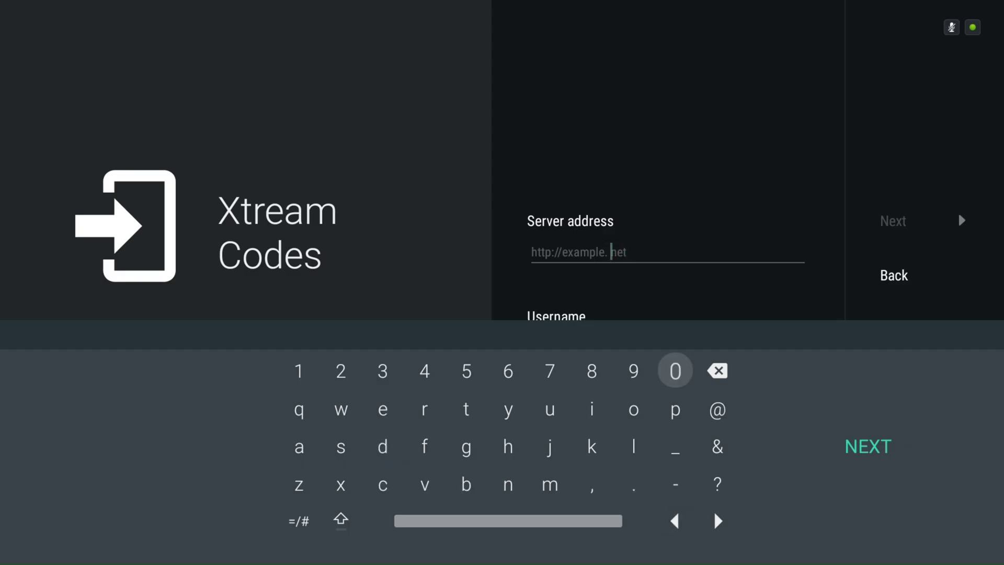
{"action": "type", "text": ":"}
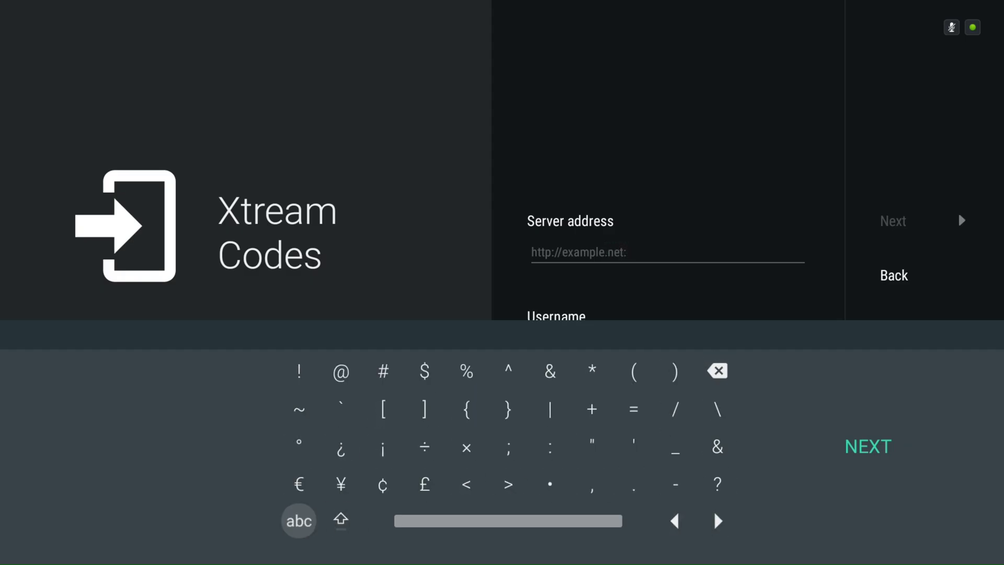
{"action": "type", "text": "25461"}
{"action": "key", "text": "Return"}
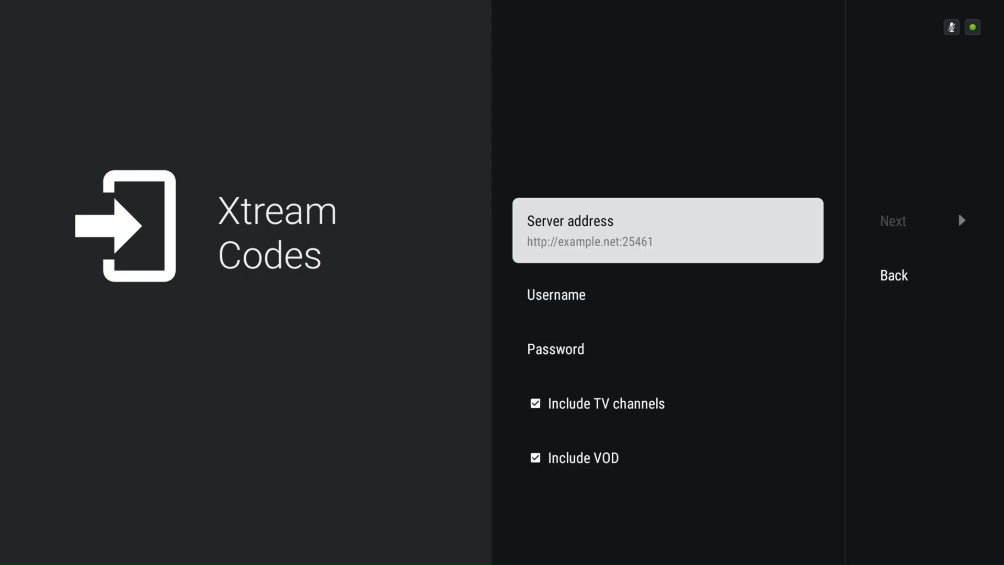
{"action": "type", "text": "user50"}
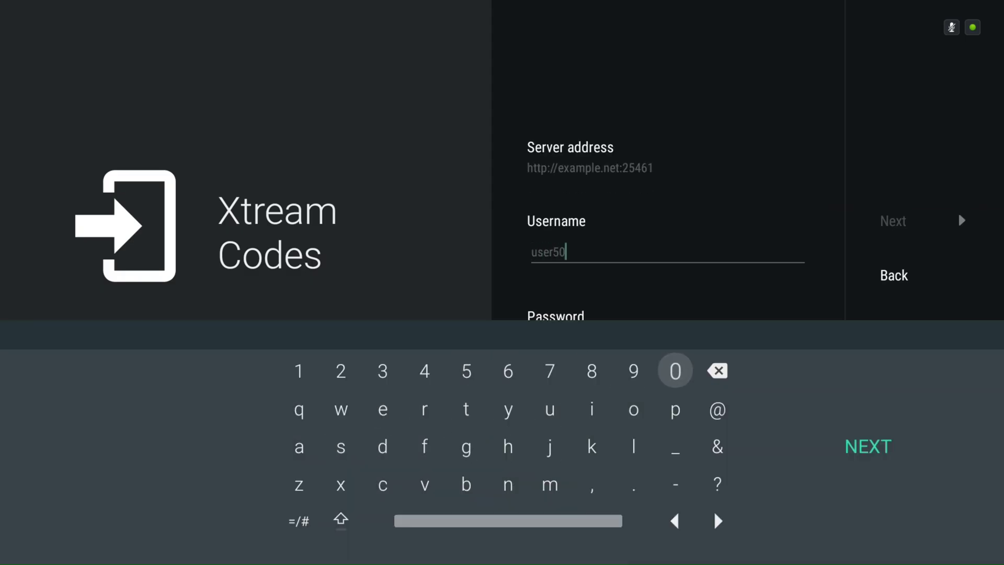
{"action": "key", "text": "Return"}
{"action": "type", "text": "passw"}
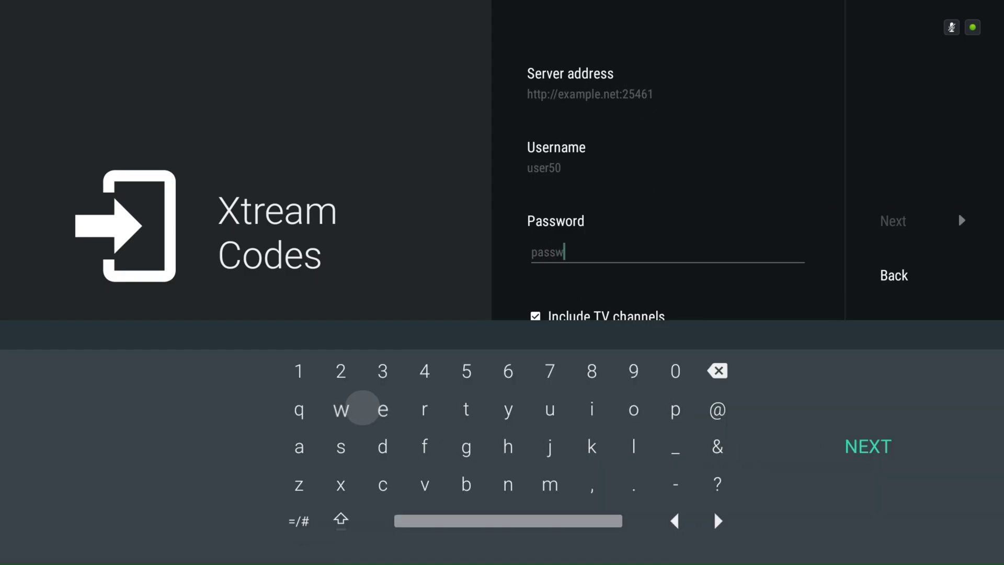
{"action": "type", "text": "ord50"}
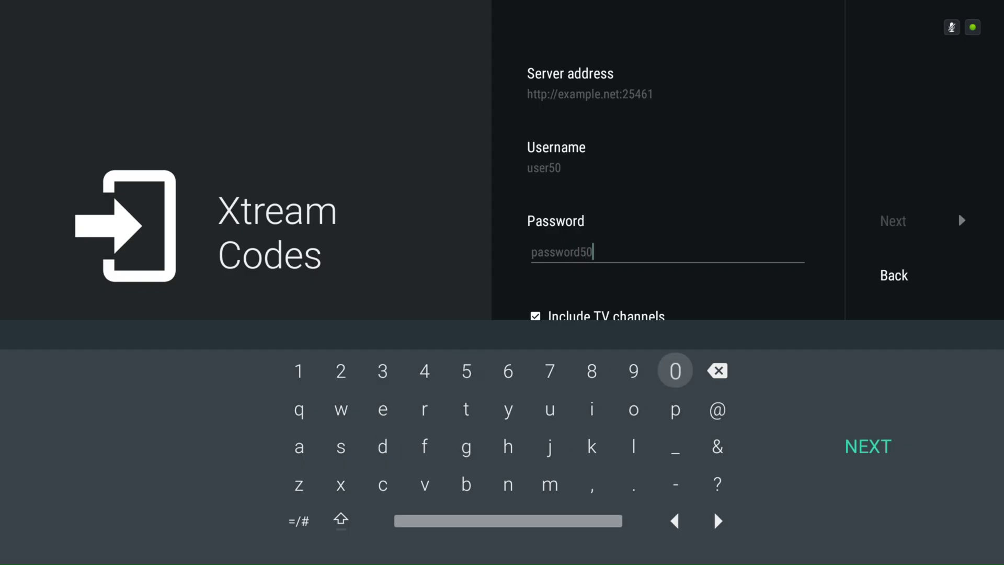
{"action": "key", "text": "Return"}
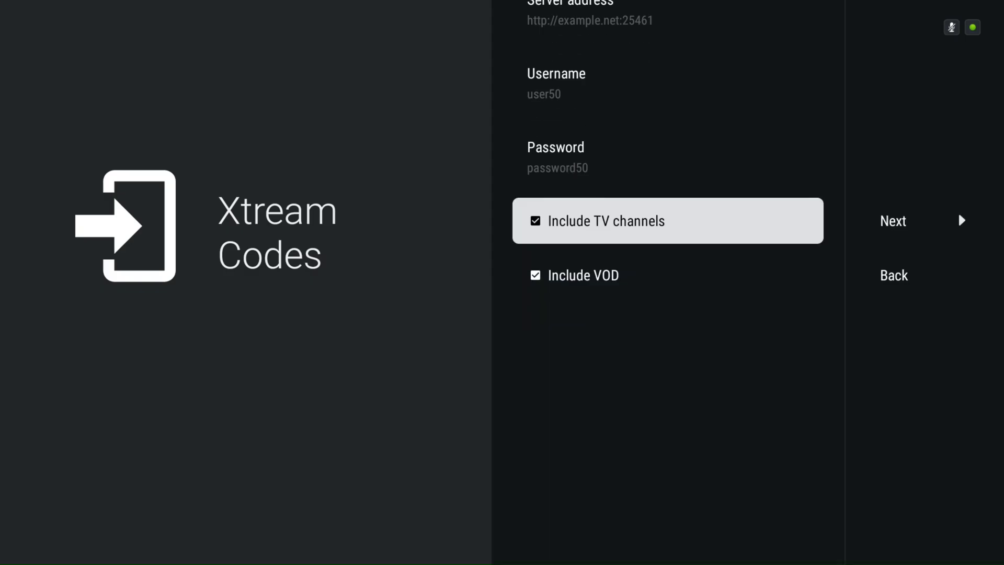
{"action": "key", "text": "Right"}
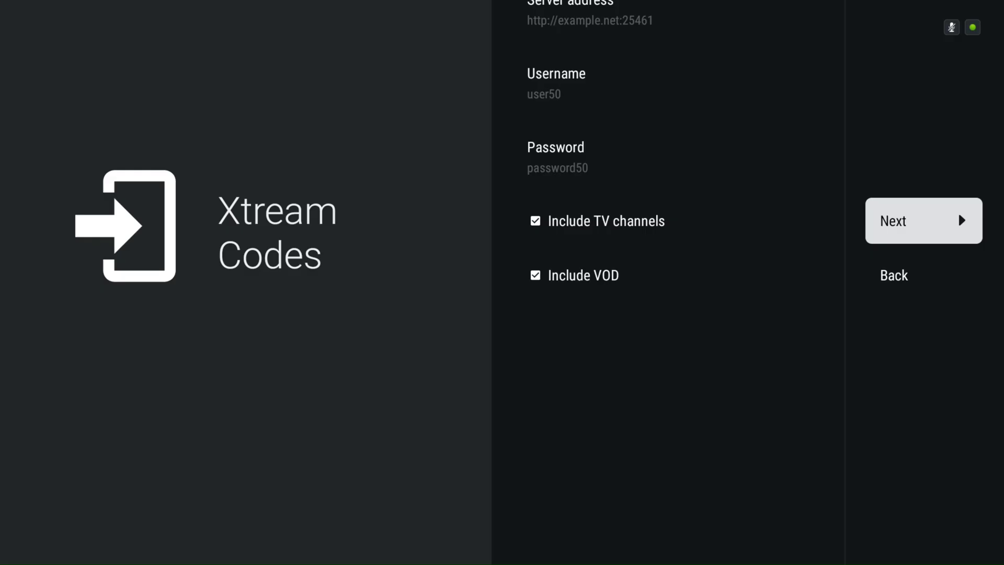
{"action": "key", "text": "Return"}
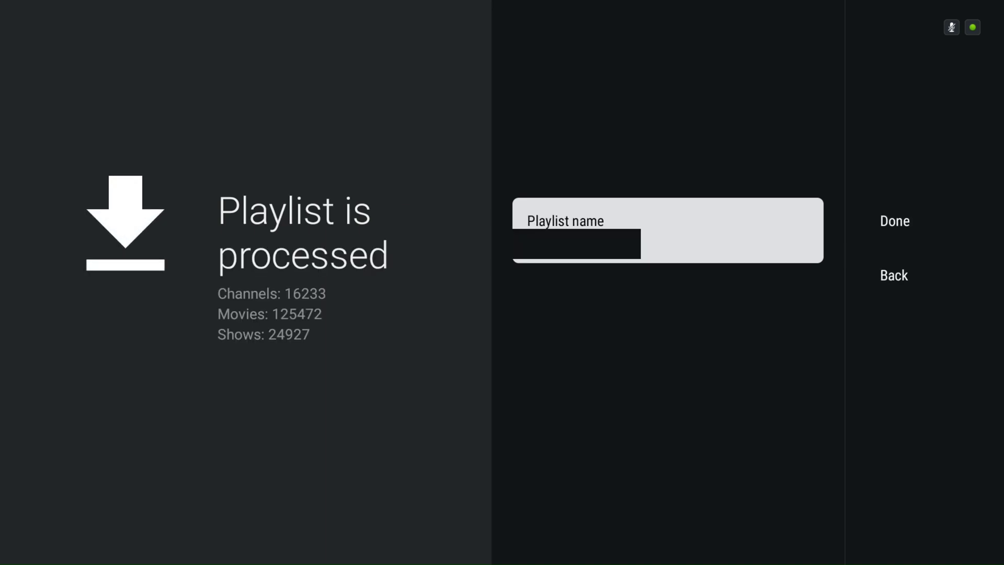
- Choose Done on the 'Playlist is processed' screen to open the TV guide
{"action": "key", "text": "Right"}
{"action": "key", "text": "Return"}
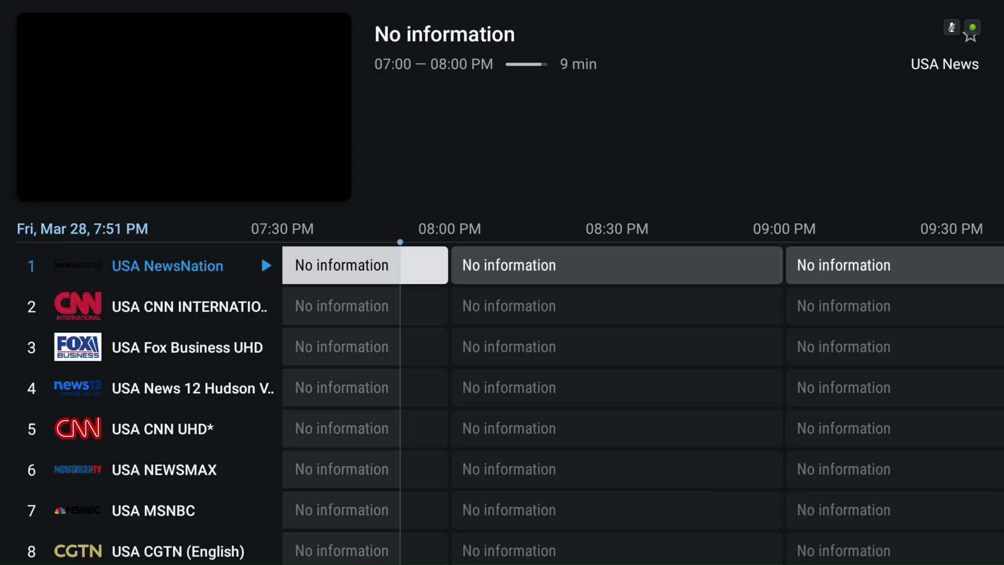
{"action": "key", "text": "Left"}
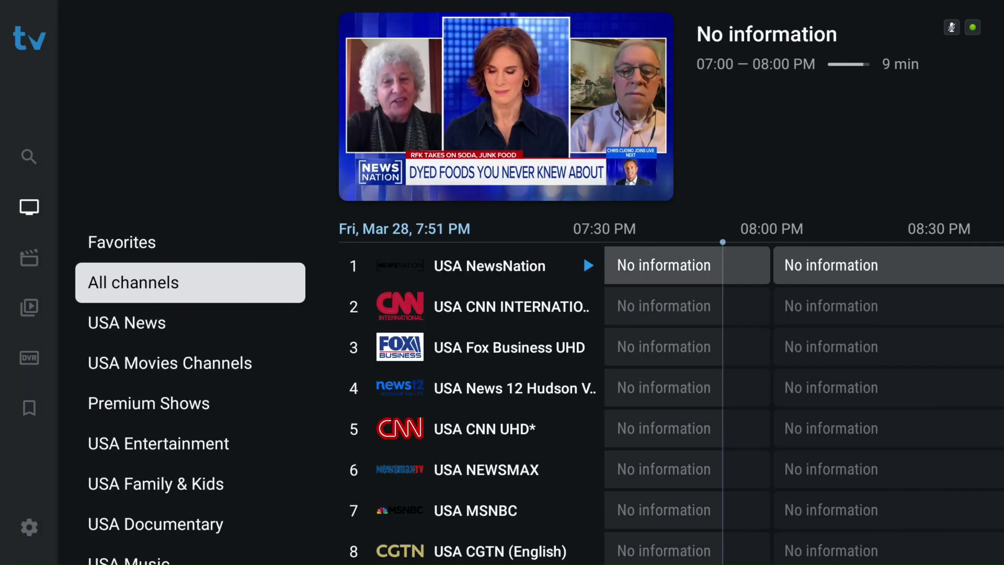
{"action": "key", "text": "Return"}
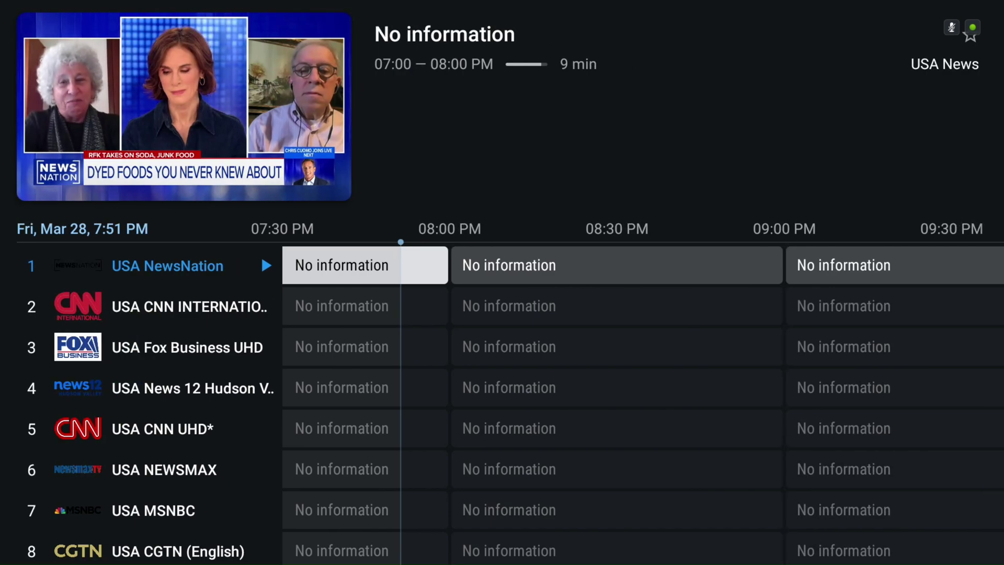
{"action": "key", "text": "Left"}
{"action": "key", "text": "Up"}
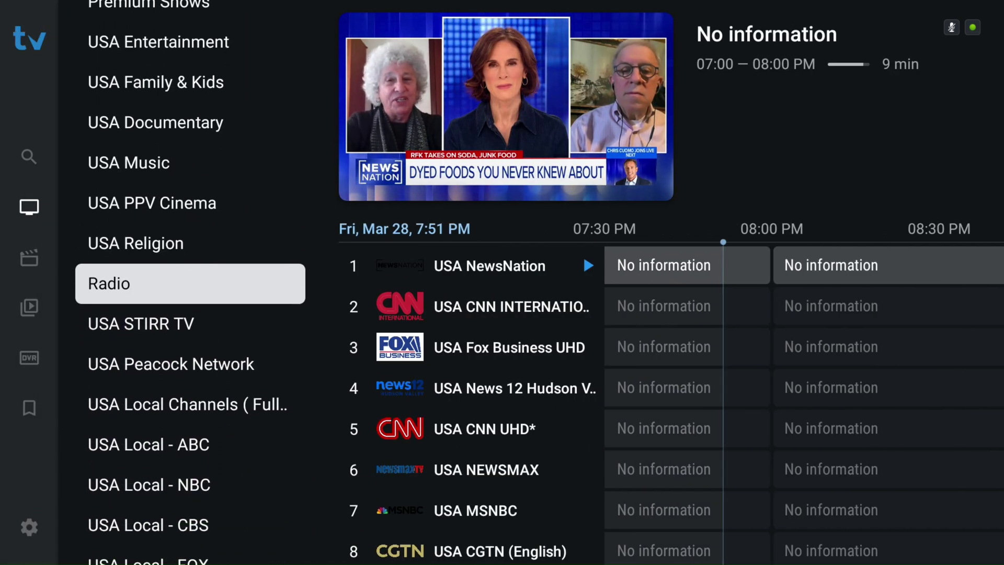
{"action": "key", "text": "Down"}
{"action": "key", "text": "Down"}
{"action": "key", "text": "Down"}
{"action": "key", "text": "Down"}
{"action": "key", "text": "Down"}
{"action": "key", "text": "Down"}
{"action": "key", "text": "Down"}
{"action": "key", "text": "Down"}
{"action": "key", "text": "Down"}
{"action": "key", "text": "Down"}
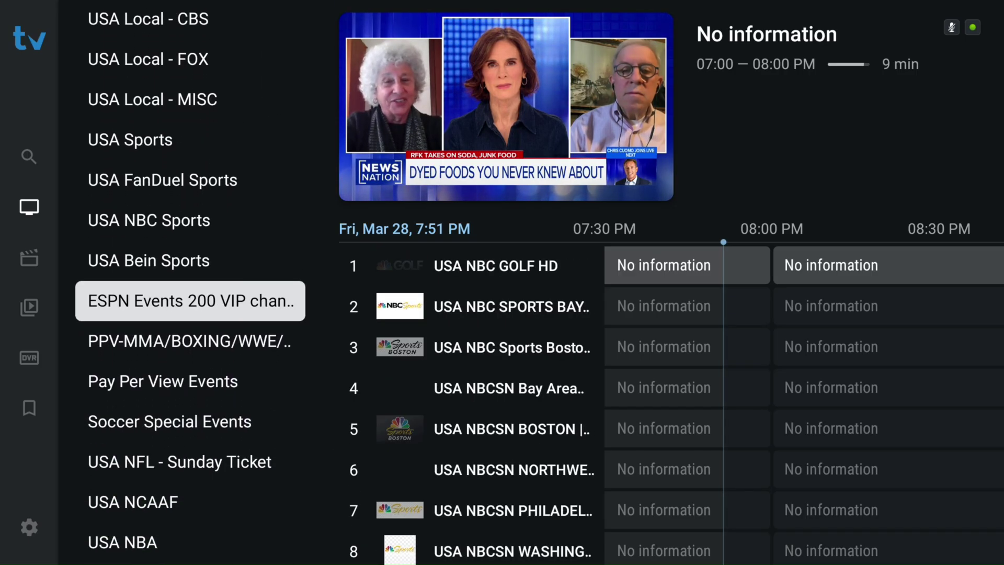
{"action": "key", "text": "Down"}
{"action": "key", "text": "Down"}
{"action": "key", "text": "Up"}
{"action": "key", "text": "Up"}
{"action": "key", "text": "Up"}
{"action": "key", "text": "Right"}
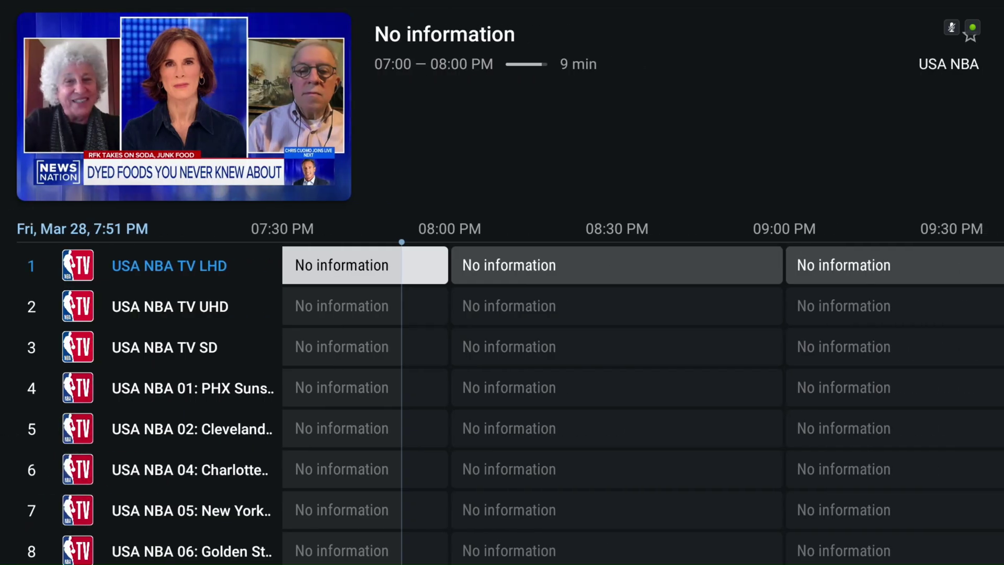
{"action": "key", "text": "Left"}
{"action": "key", "text": "Down"}
{"action": "key", "text": "Down"}
{"action": "key", "text": "Down"}
{"action": "key", "text": "Down"}
{"action": "key", "text": "Down"}
{"action": "key", "text": "Down"}
{"action": "key", "text": "Down"}
{"action": "key", "text": "Down"}
{"action": "key", "text": "Down"}
{"action": "key", "text": "Down"}
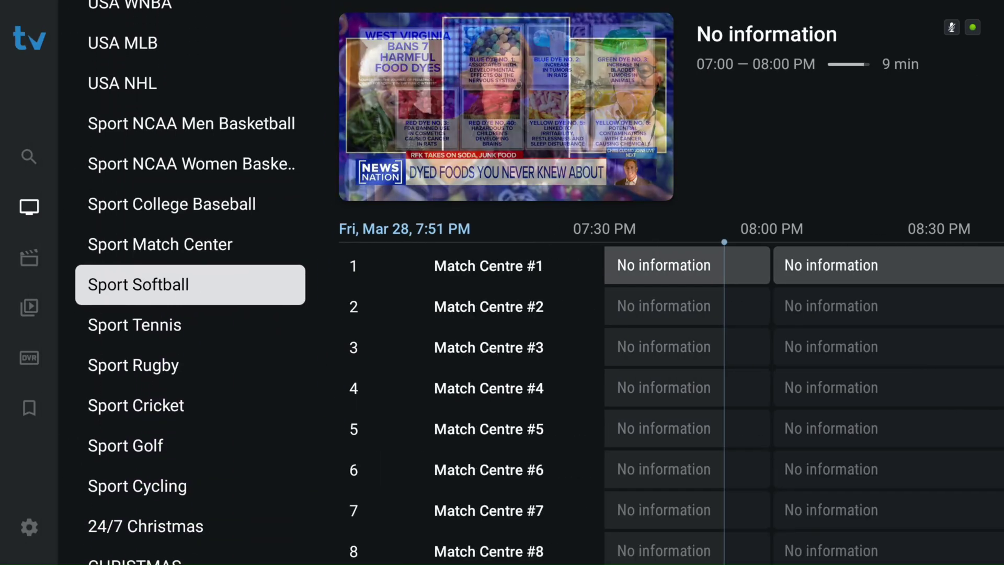
{"action": "key", "text": "Up"}
{"action": "key", "text": "Up"}
{"action": "key", "text": "Up"}
{"action": "key", "text": "Up"}
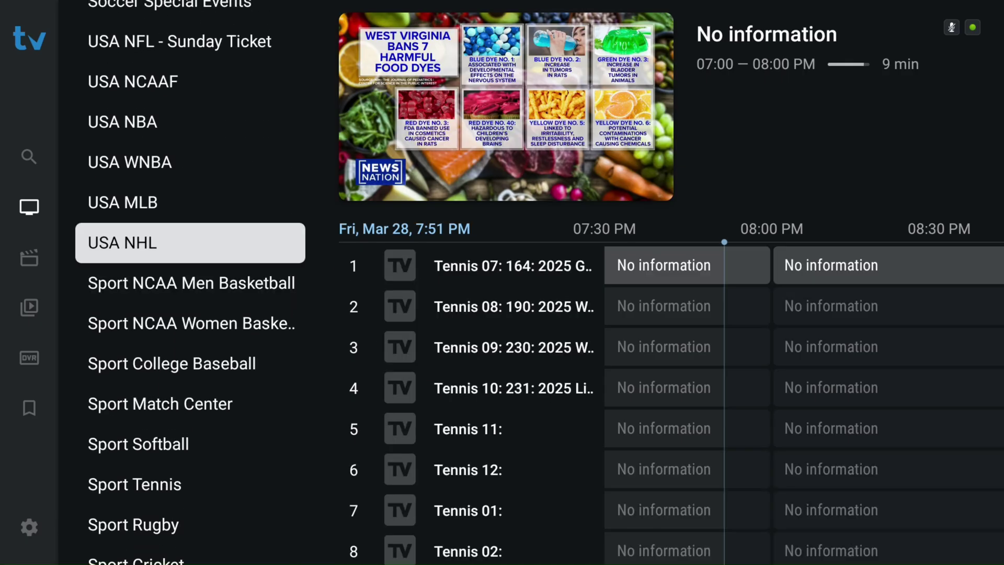
{"action": "key", "text": "Up"}
{"action": "key", "text": "Up"}
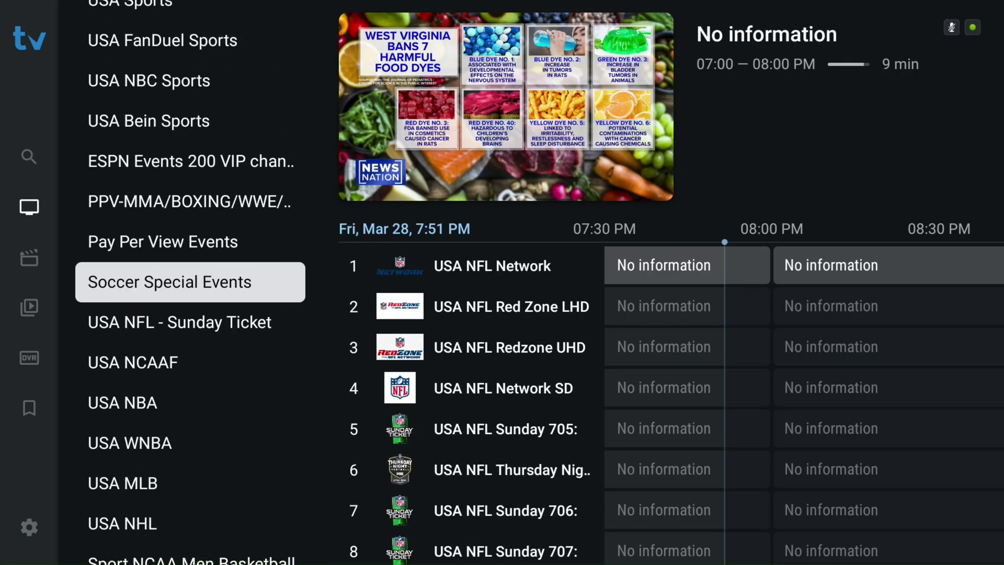
{"action": "key", "text": "Up"}
{"action": "key", "text": "Up"}
{"action": "key", "text": "Up"}
{"action": "key", "text": "Up"}
{"action": "key", "text": "Up"}
{"action": "key", "text": "Up"}
{"action": "key", "text": "Up"}
{"action": "key", "text": "Up"}
{"action": "key", "text": "Up"}
{"action": "key", "text": "Up"}
{"action": "key", "text": "Up"}
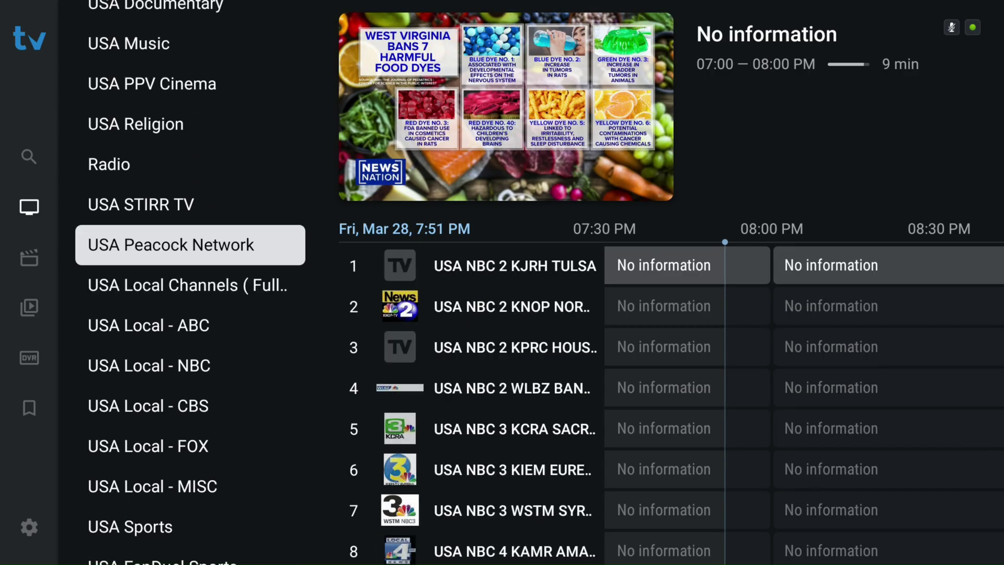
{"action": "key", "text": "Up"}
{"action": "key", "text": "Right"}
{"action": "key", "text": "Left"}
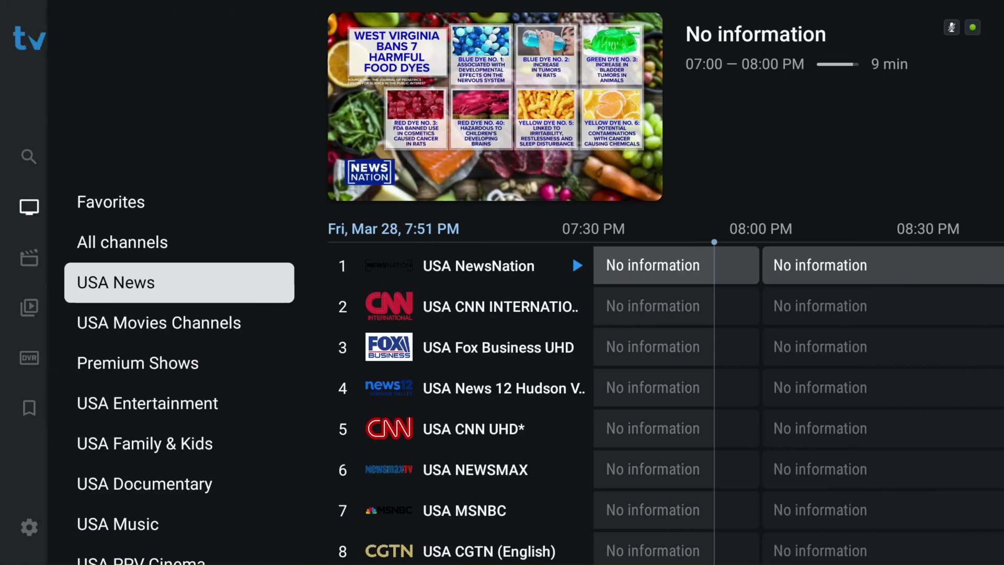
{"action": "key", "text": "Up"}
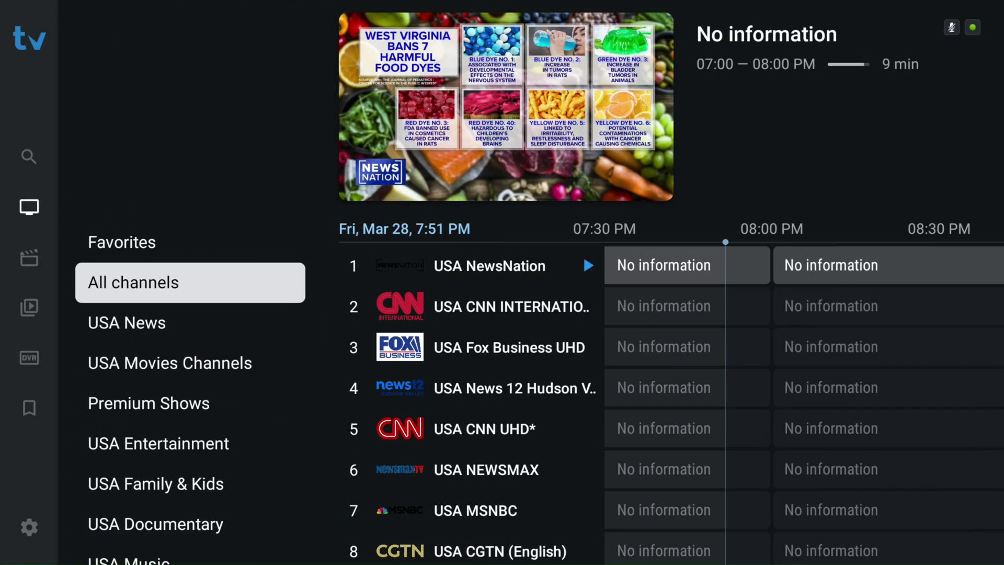
{"action": "key", "text": "Right"}
{"action": "key", "text": "Left"}
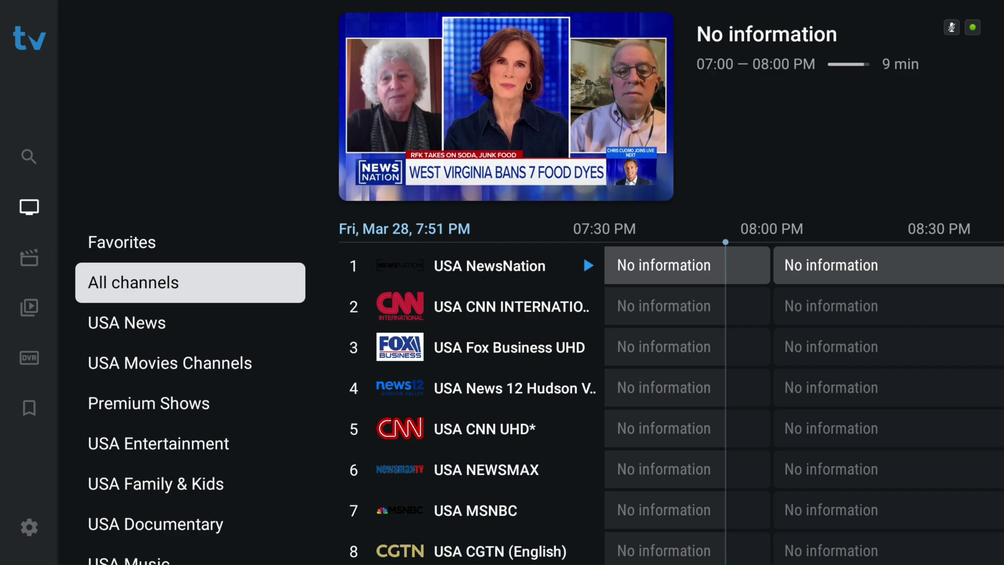
{"action": "key", "text": "Down"}
{"action": "key", "text": "Right"}
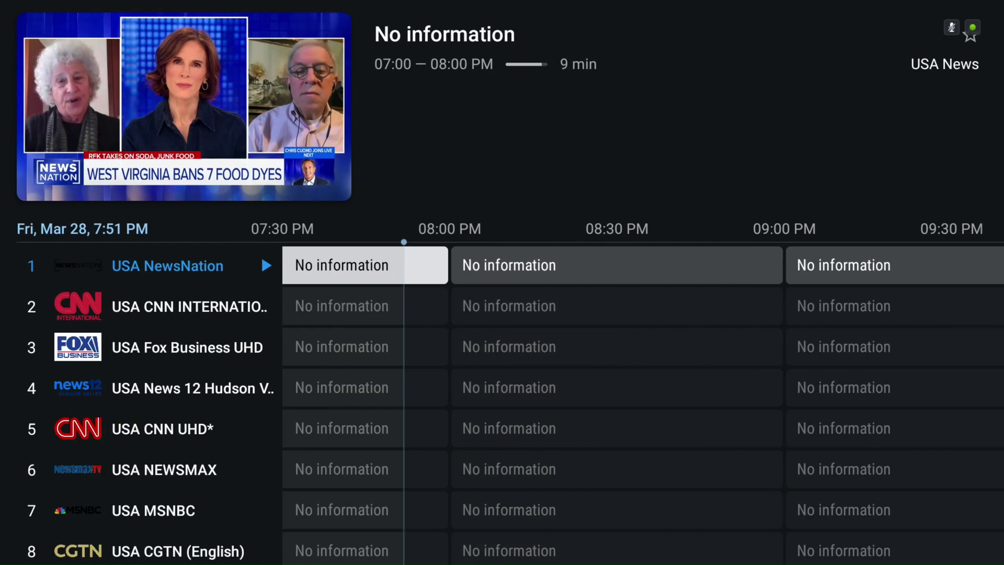
{"action": "key", "text": "Left"}
- Show All channels in the guide and scroll down and back up through the channels
{"action": "key", "text": "Up"}
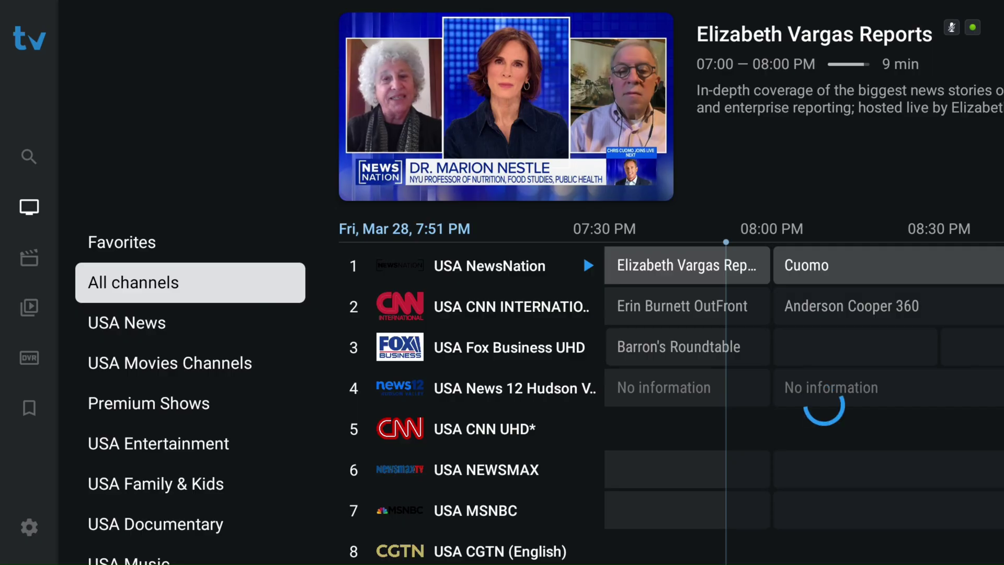
{"action": "key", "text": "Right"}
{"action": "key", "text": "Down"}
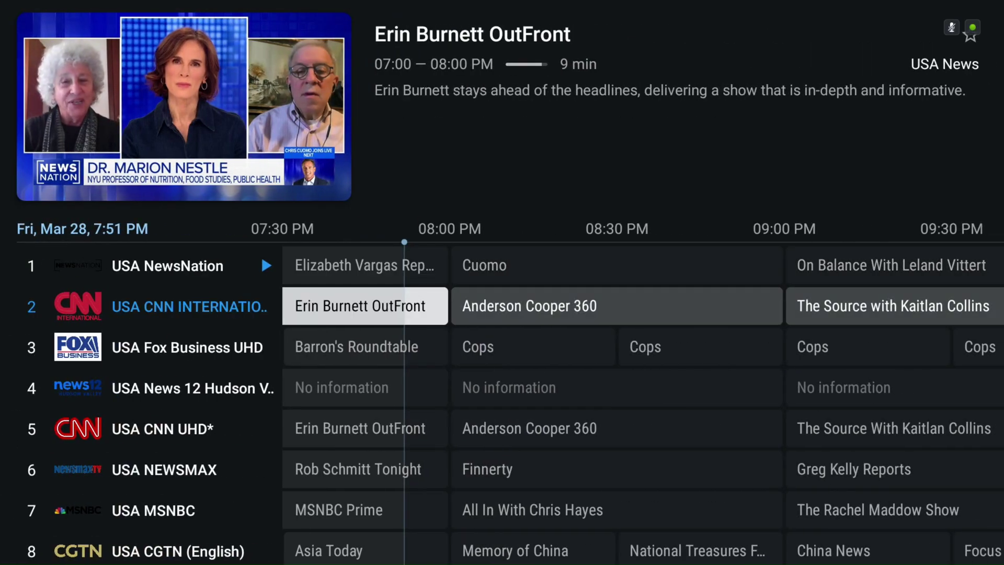
{"action": "key", "text": "Down"}
{"action": "key", "text": "Down"}
{"action": "key", "text": "Down"}
{"action": "key", "text": "Down"}
{"action": "key", "text": "Down"}
{"action": "key", "text": "Down"}
{"action": "key", "text": "Down"}
{"action": "key", "text": "Down"}
{"action": "key", "text": "Down"}
{"action": "key", "text": "Down"}
{"action": "key", "text": "Down"}
{"action": "key", "text": "Down"}
{"action": "key", "text": "Down"}
{"action": "key", "text": "Down"}
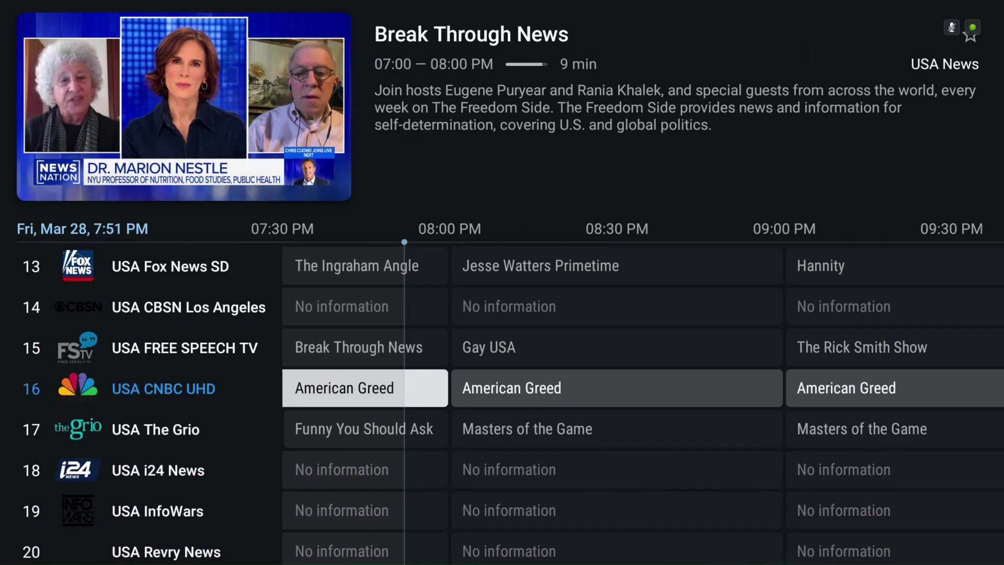
{"action": "key", "text": "Down"}
{"action": "key", "text": "Down"}
{"action": "key", "text": "Down"}
{"action": "key", "text": "Down"}
{"action": "key", "text": "Down"}
{"action": "key", "text": "Down"}
{"action": "key", "text": "Down"}
{"action": "key", "text": "Down"}
{"action": "key", "text": "Down"}
{"action": "key", "text": "Down"}
{"action": "key", "text": "Down"}
{"action": "key", "text": "Down"}
{"action": "key", "text": "Down"}
{"action": "key", "text": "Down"}
{"action": "key", "text": "Down"}
{"action": "key", "text": "Down"}
{"action": "key", "text": "Down"}
{"action": "key", "text": "Down"}
{"action": "key", "text": "Down"}
{"action": "key", "text": "Down"}
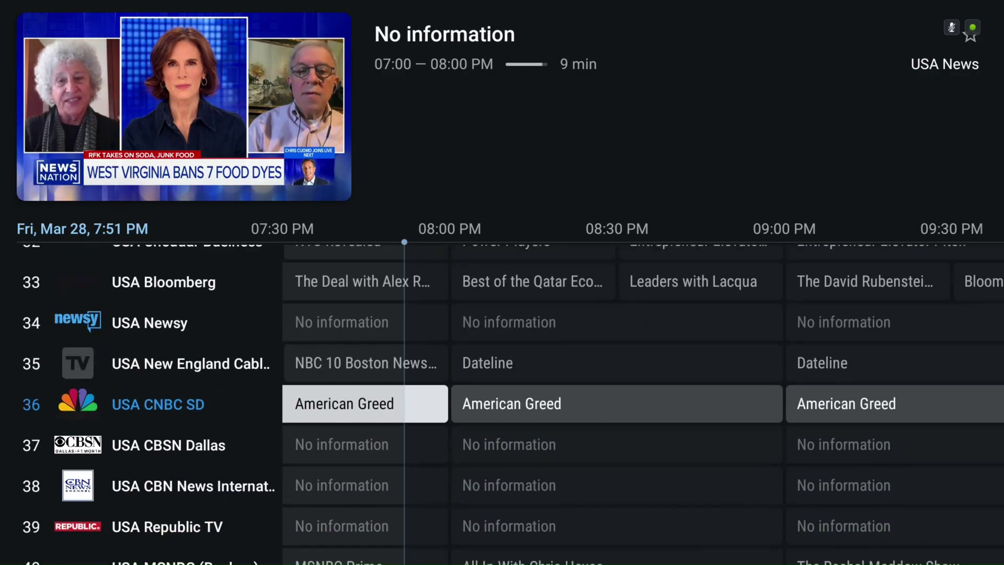
{"action": "key", "text": "Down"}
{"action": "key", "text": "Down"}
{"action": "key", "text": "Down"}
{"action": "key", "text": "Down"}
{"action": "key", "text": "Down"}
{"action": "key", "text": "Down"}
{"action": "key", "text": "Down"}
{"action": "key", "text": "Down"}
{"action": "key", "text": "Down"}
{"action": "key", "text": "Down"}
{"action": "key", "text": "Down"}
{"action": "key", "text": "Down"}
{"action": "key", "text": "Down"}
{"action": "key", "text": "Down"}
{"action": "key", "text": "Down"}
{"action": "key", "text": "Down"}
{"action": "key", "text": "Down"}
{"action": "key", "text": "Down"}
{"action": "key", "text": "Down"}
{"action": "key", "text": "Down"}
{"action": "key", "text": "Down"}
{"action": "key", "text": "Down"}
{"action": "key", "text": "Down"}
{"action": "key", "text": "Down"}
{"action": "key", "text": "Down"}
{"action": "key", "text": "Down"}
{"action": "key", "text": "Down"}
{"action": "key", "text": "Down"}
{"action": "key", "text": "Down"}
{"action": "key", "text": "Down"}
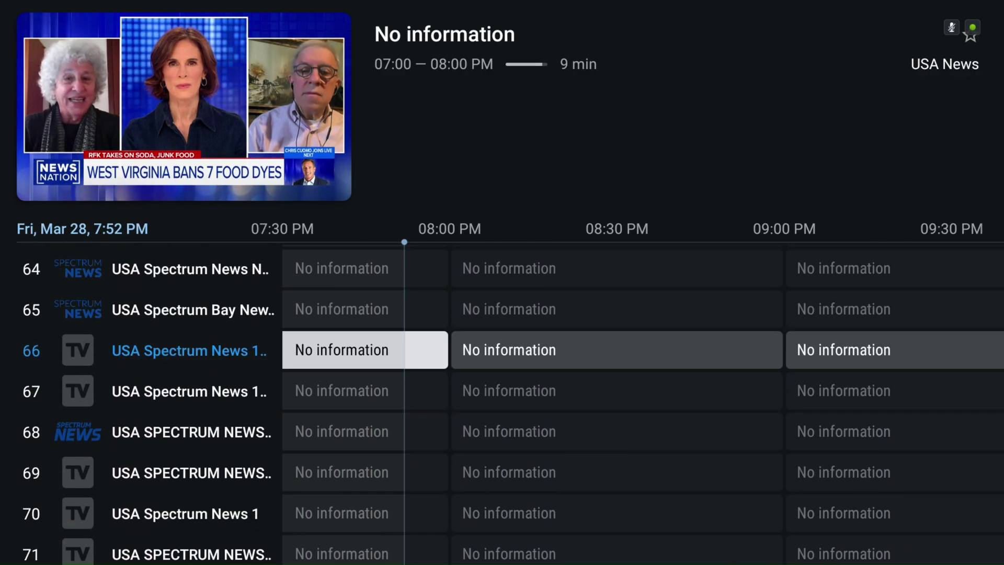
{"action": "key", "text": "Up"}
{"action": "key", "text": "Up"}
{"action": "key", "text": "Up"}
{"action": "key", "text": "Up"}
{"action": "key", "text": "Up"}
{"action": "key", "text": "Up"}
{"action": "key", "text": "Up"}
{"action": "key", "text": "Up"}
{"action": "key", "text": "Up"}
{"action": "key", "text": "Up"}
{"action": "key", "text": "Up"}
{"action": "key", "text": "Up"}
{"action": "key", "text": "Up"}
{"action": "key", "text": "Up"}
{"action": "key", "text": "Up"}
{"action": "key", "text": "Up"}
{"action": "key", "text": "Up"}
{"action": "key", "text": "Up"}
{"action": "key", "text": "Up"}
{"action": "key", "text": "Up"}
{"action": "key", "text": "Up"}
{"action": "key", "text": "Up"}
{"action": "key", "text": "Up"}
{"action": "key", "text": "Up"}
{"action": "key", "text": "Up"}
{"action": "key", "text": "Up"}
{"action": "key", "text": "Up"}
{"action": "key", "text": "Up"}
{"action": "key", "text": "Up"}
{"action": "key", "text": "Up"}
{"action": "key", "text": "Up"}
{"action": "key", "text": "Up"}
{"action": "key", "text": "Up"}
{"action": "key", "text": "Up"}
{"action": "key", "text": "Up"}
{"action": "key", "text": "Up"}
{"action": "key", "text": "Up"}
{"action": "key", "text": "Up"}
{"action": "key", "text": "Up"}
{"action": "key", "text": "Up"}
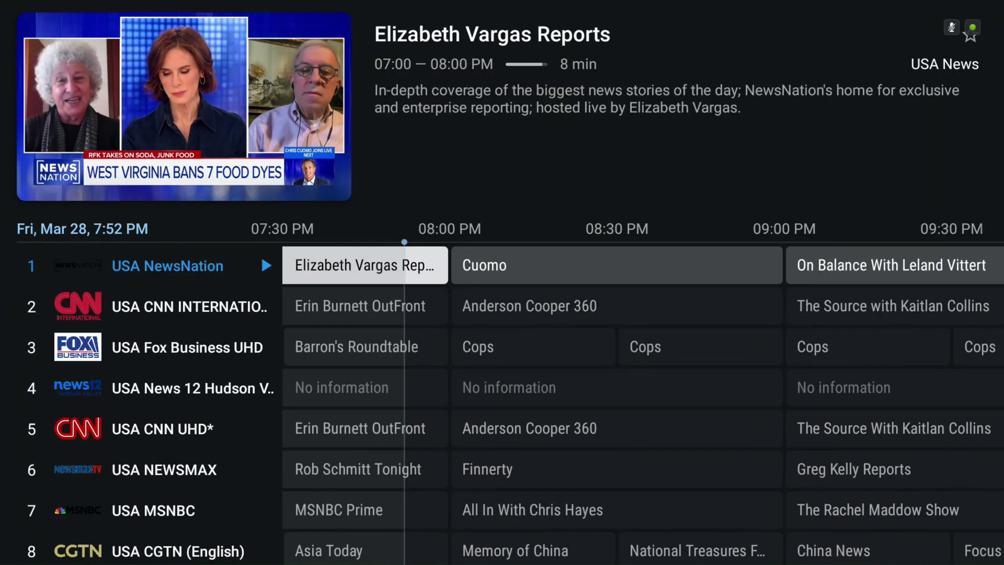
- Look ahead at NewsNation's later shows into Saturday morning, then return to now
{"action": "key", "text": "Right"}
{"action": "key", "text": "Right"}
{"action": "key", "text": "Right"}
{"action": "key", "text": "Right"}
{"action": "key", "text": "Right"}
{"action": "key", "text": "Right"}
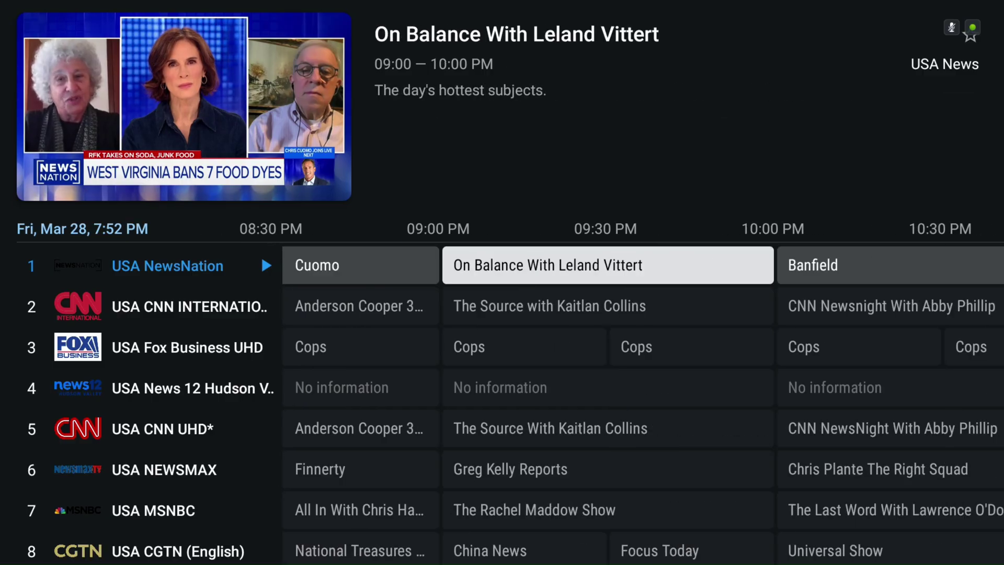
{"action": "key", "text": "Right"}
{"action": "key", "text": "Right"}
{"action": "key", "text": "Right"}
{"action": "key", "text": "Right"}
{"action": "key", "text": "Right"}
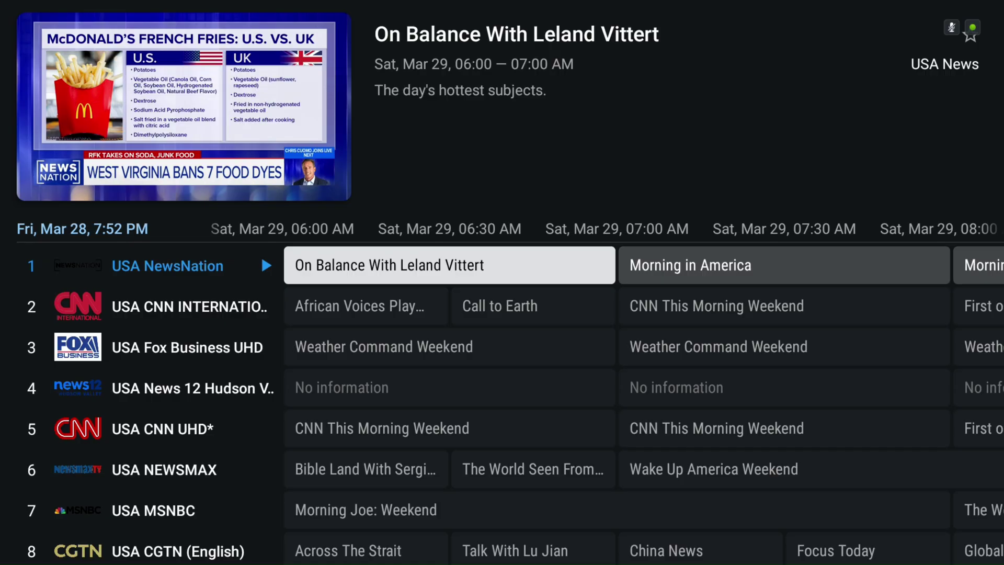
{"action": "key", "text": "Escape"}
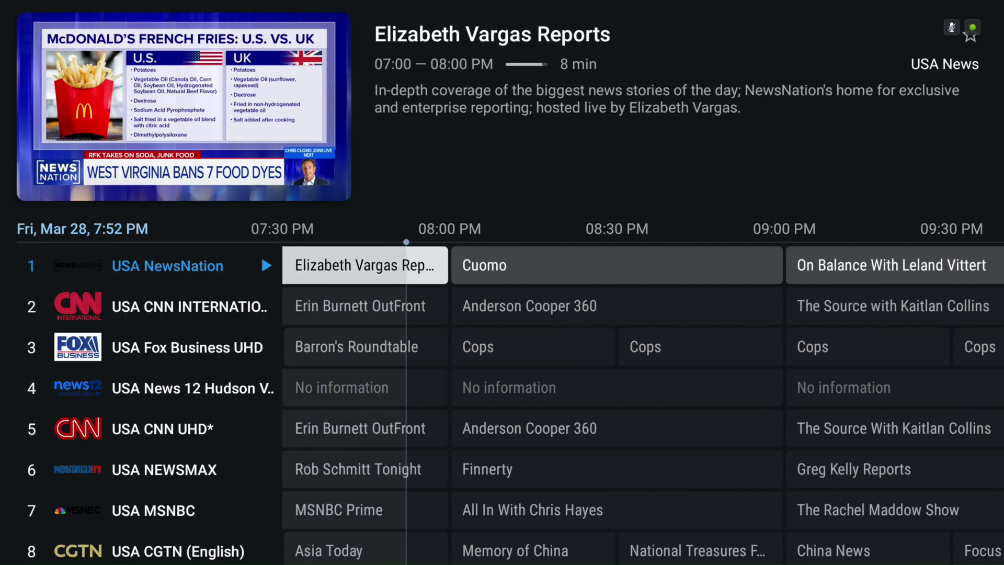